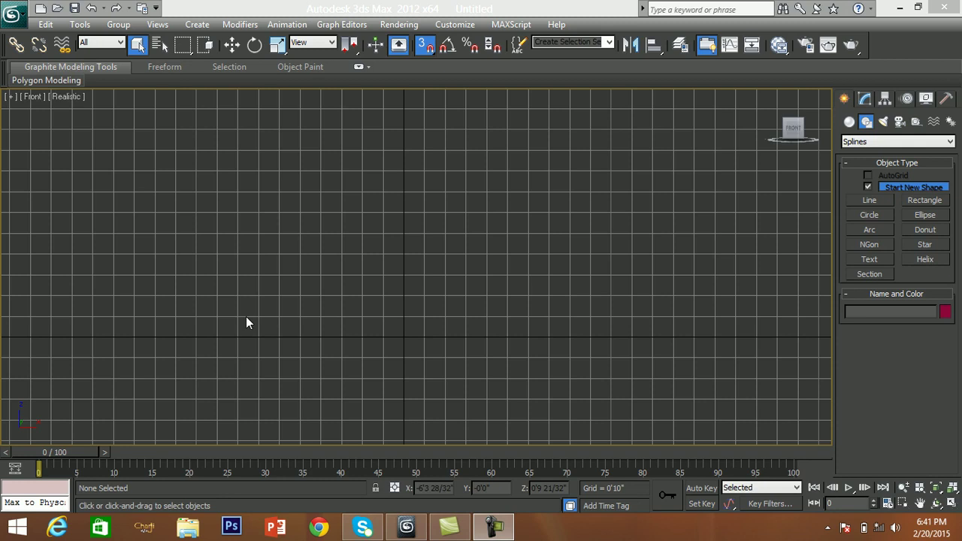
Step: Zoom out and recentre the empty Front viewport, then show the Standard Primitives list
scroll(384, 303, down, 2)
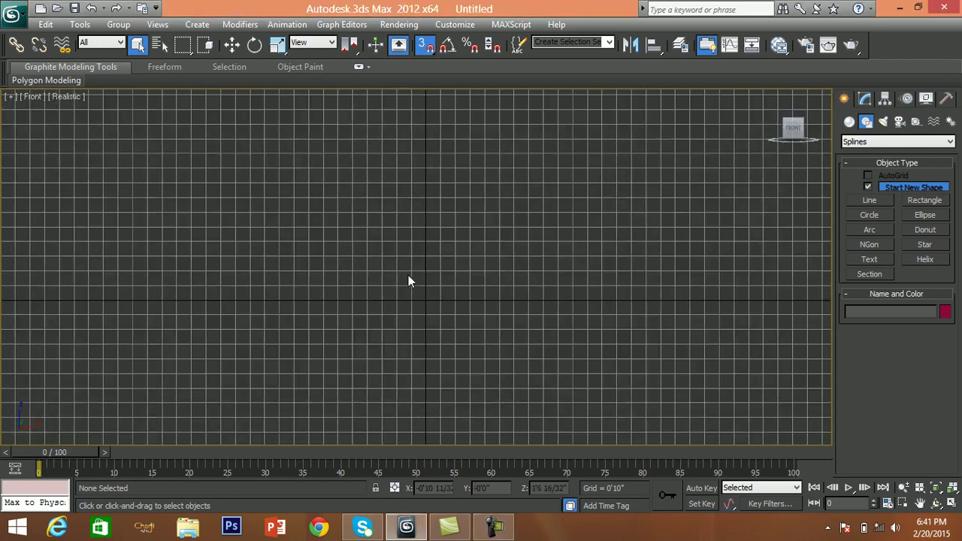
middle_drag(409, 279, 397, 298)
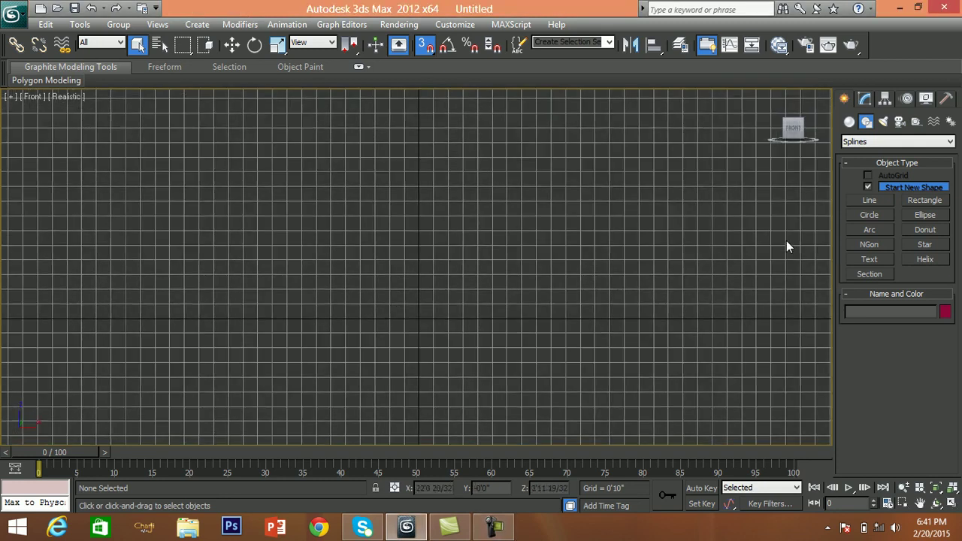
click(851, 122)
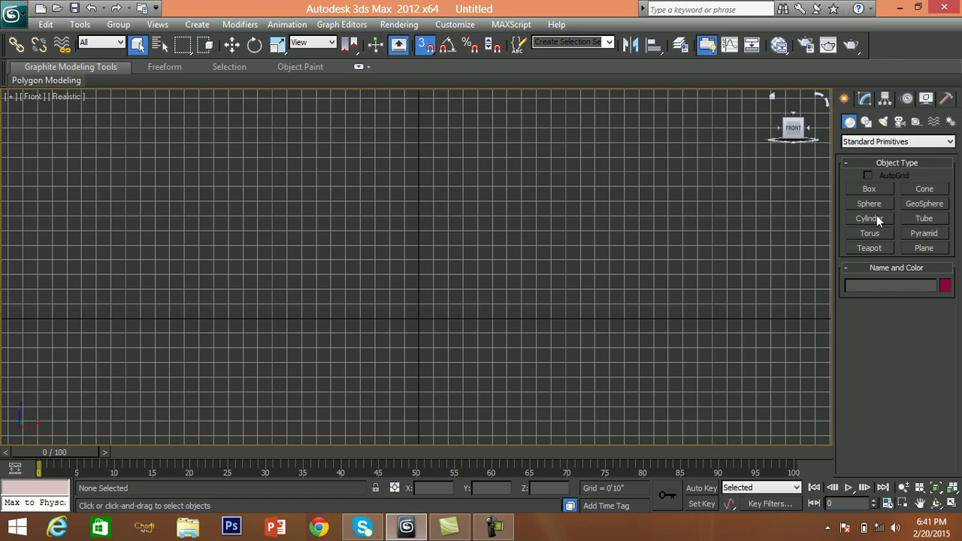
Step: Create Cylinder001 at the grid centre, about 2' in radius and 13'7" high
click(870, 218)
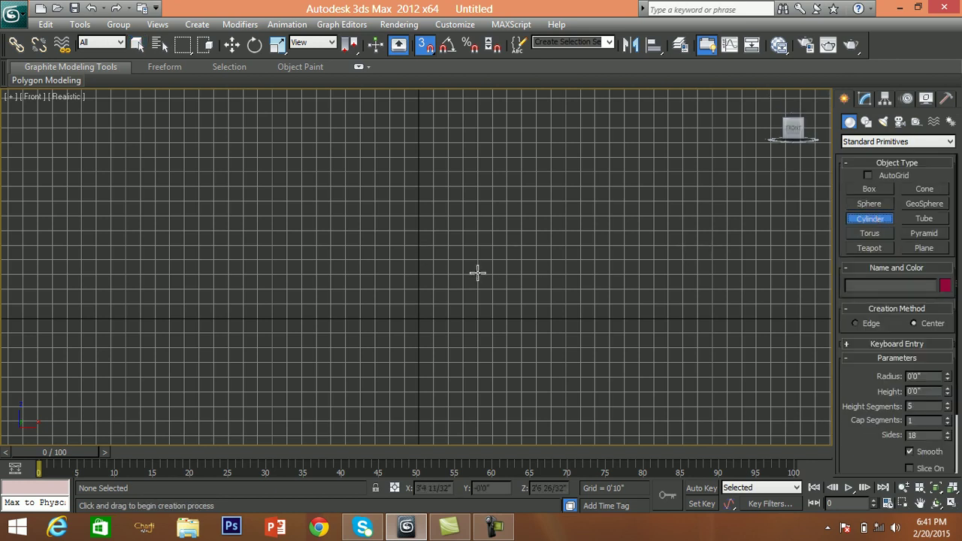
key(t)
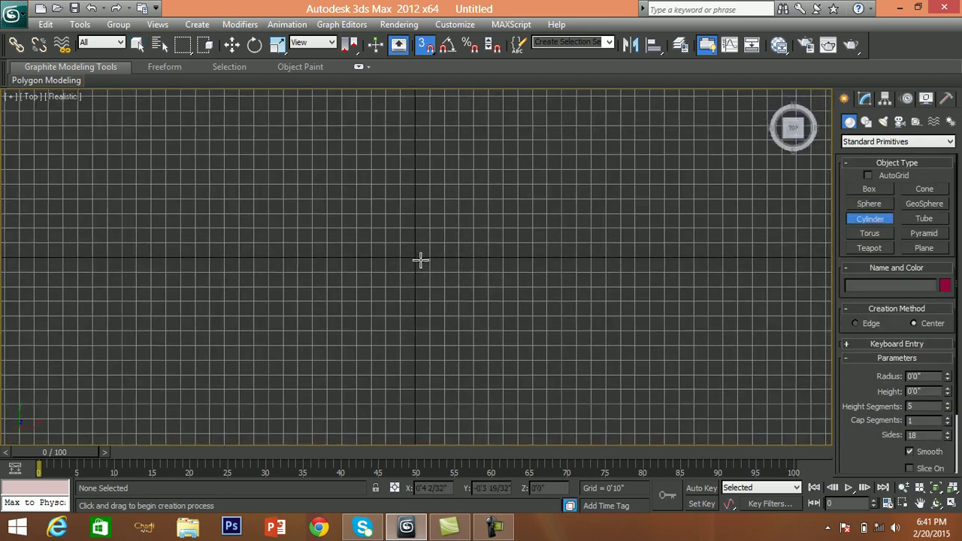
drag(416, 257, 447, 278)
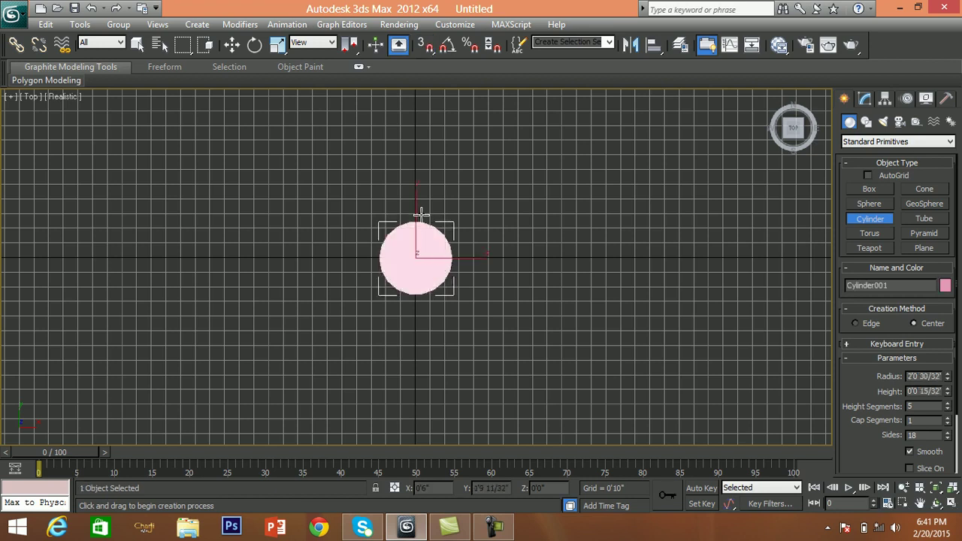
key(f)
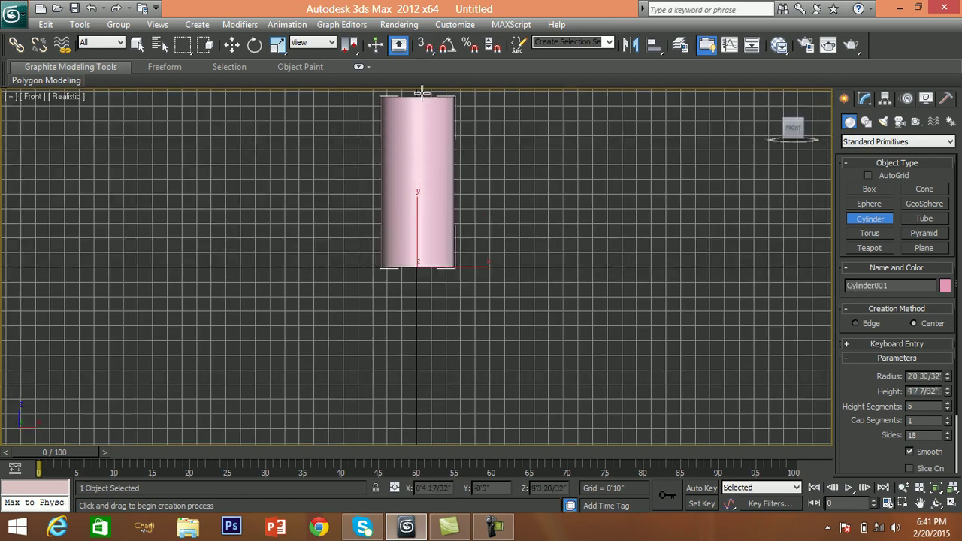
middle_drag(476, 230, 499, 323)
right_click(503, 316)
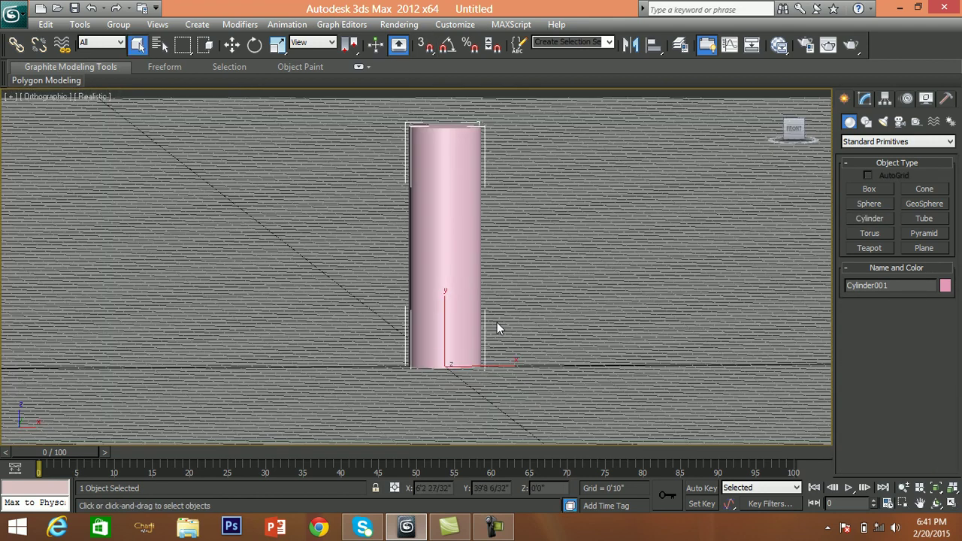
Step: View the cylinder as a wireframe in Perspective, then return to a zoomed-out Front view
key(p)
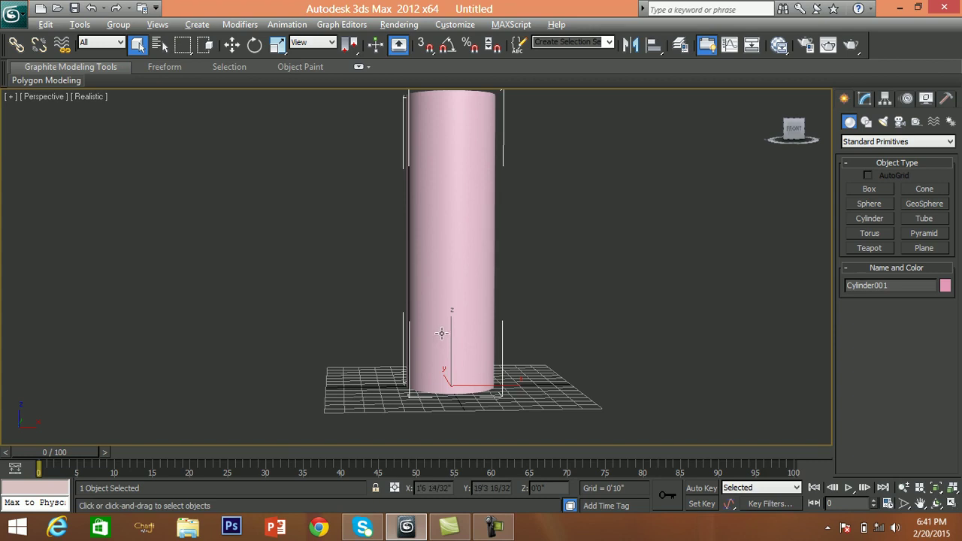
key(F3)
alt+middle_drag(449, 316, 447, 328)
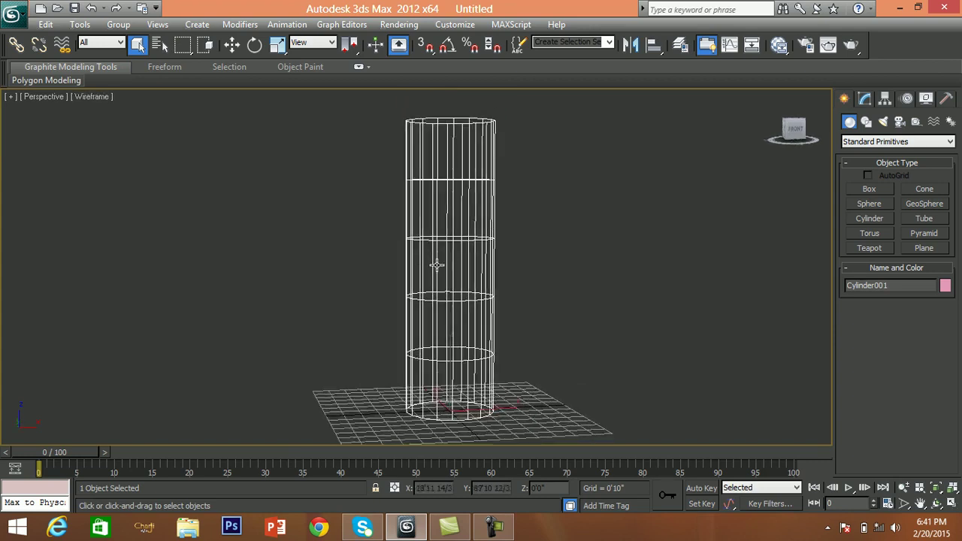
alt+middle_drag(560, 313, 533, 311)
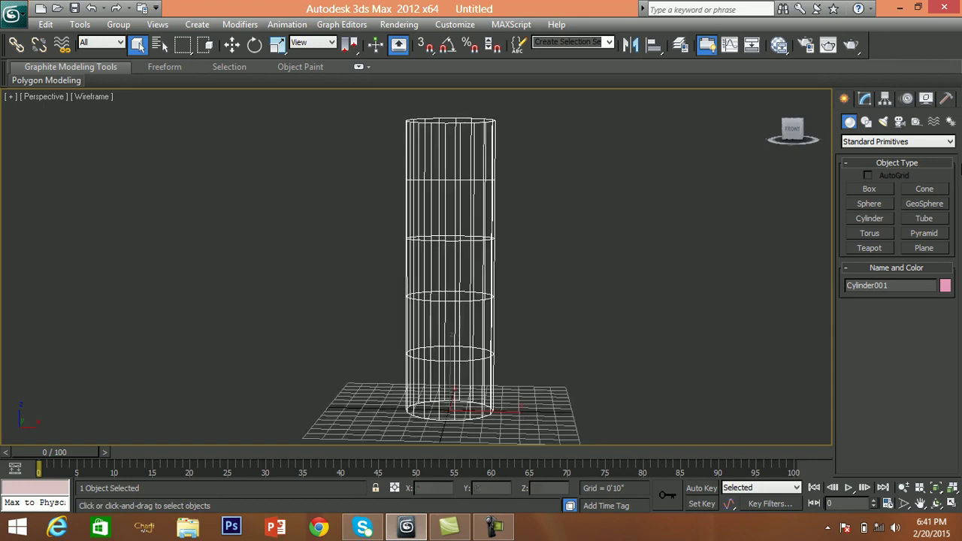
key(f)
scroll(573, 276, down, 2)
scroll(558, 288, down, 1)
Step: Set Cylinder001's Height Segments to 7 in the Modify panel
click(866, 99)
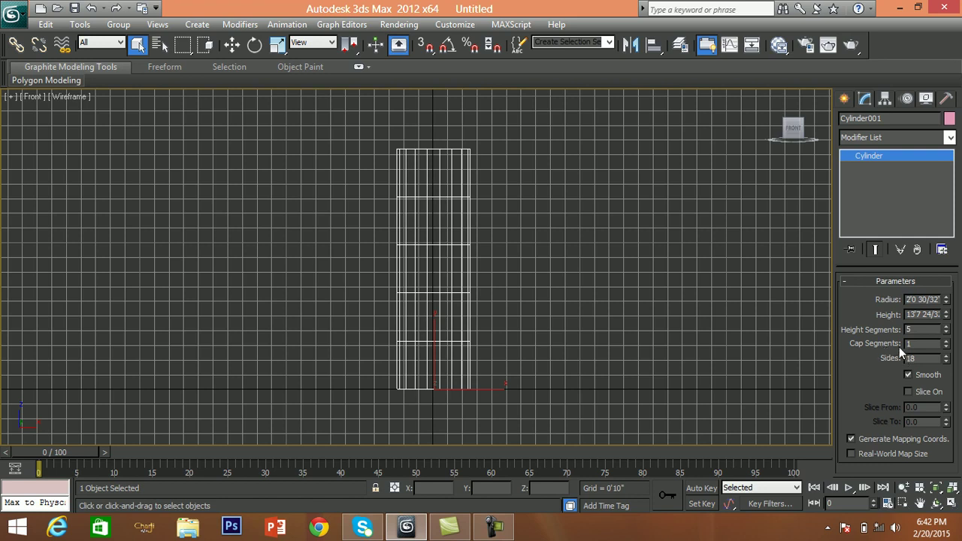
click(947, 327)
click(946, 327)
click(947, 327)
click(947, 327)
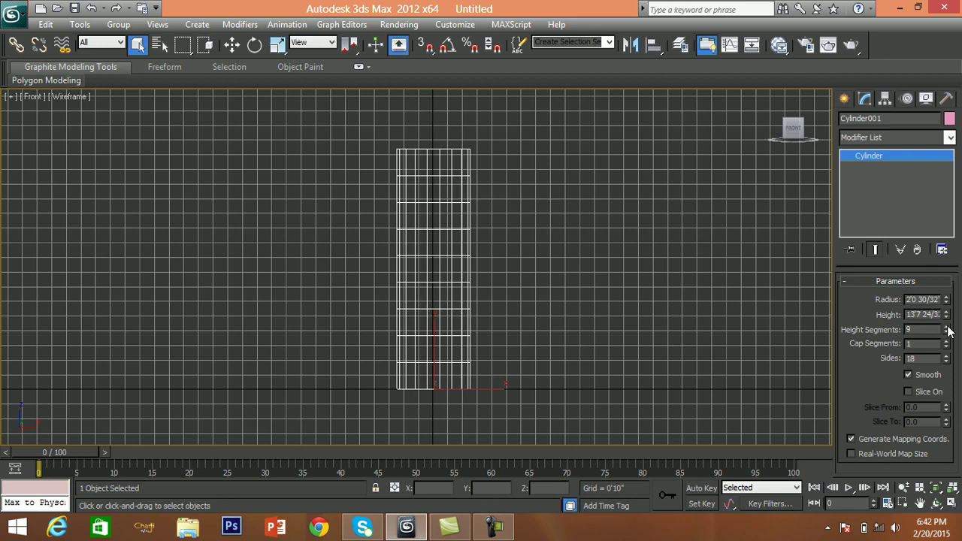
click(947, 333)
click(947, 333)
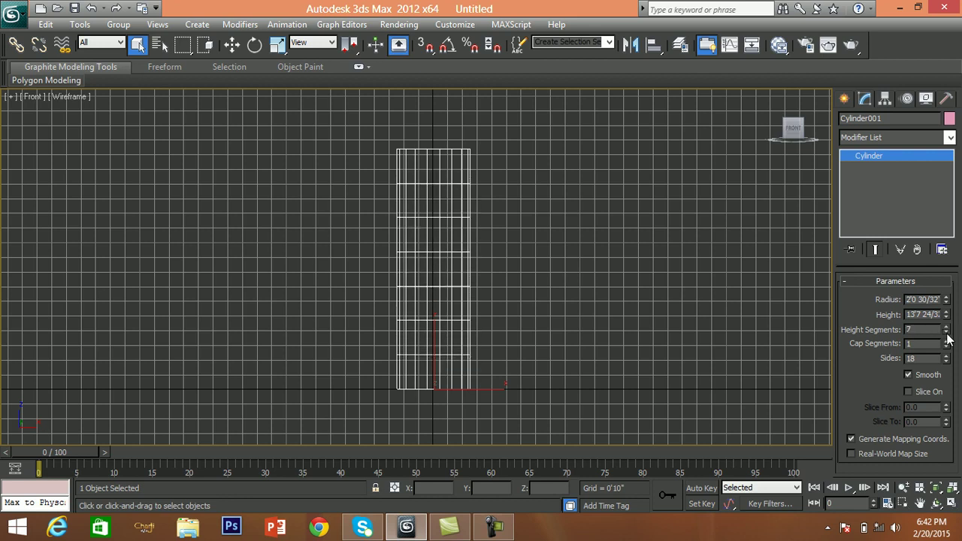
middle_drag(436, 214, 455, 206)
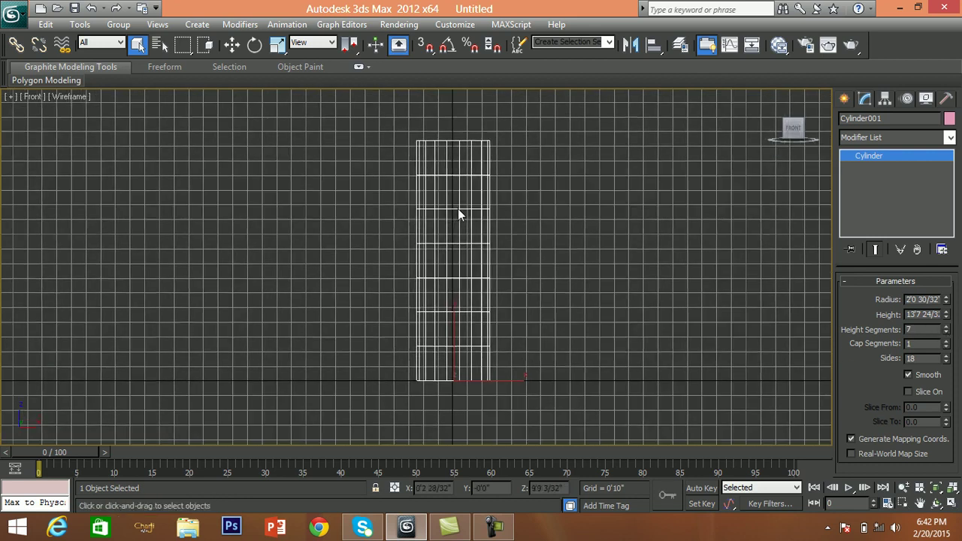
right_click(457, 209)
Step: Convert Cylinder001 to an Editable Poly and enter Vertex sub-object level
click(608, 348)
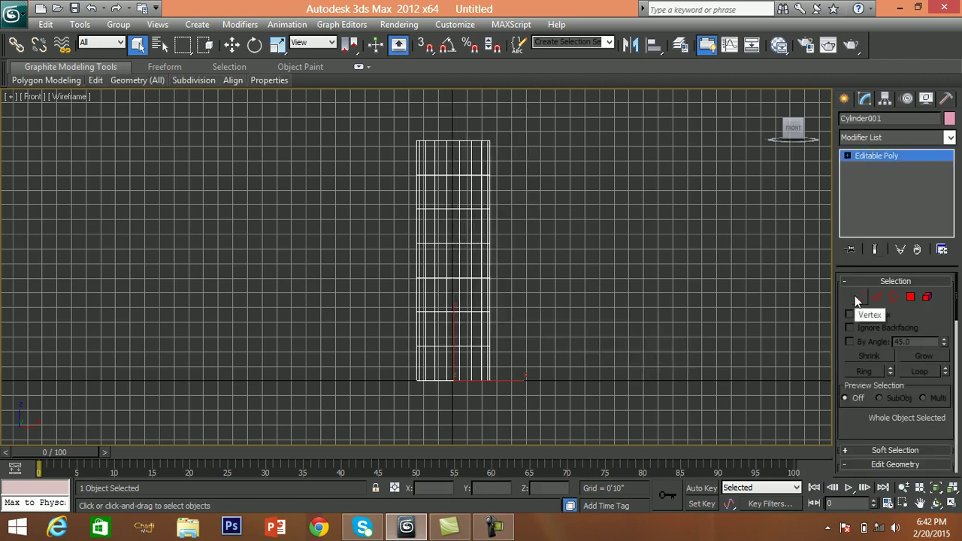
click(857, 297)
middle_drag(433, 292, 495, 306)
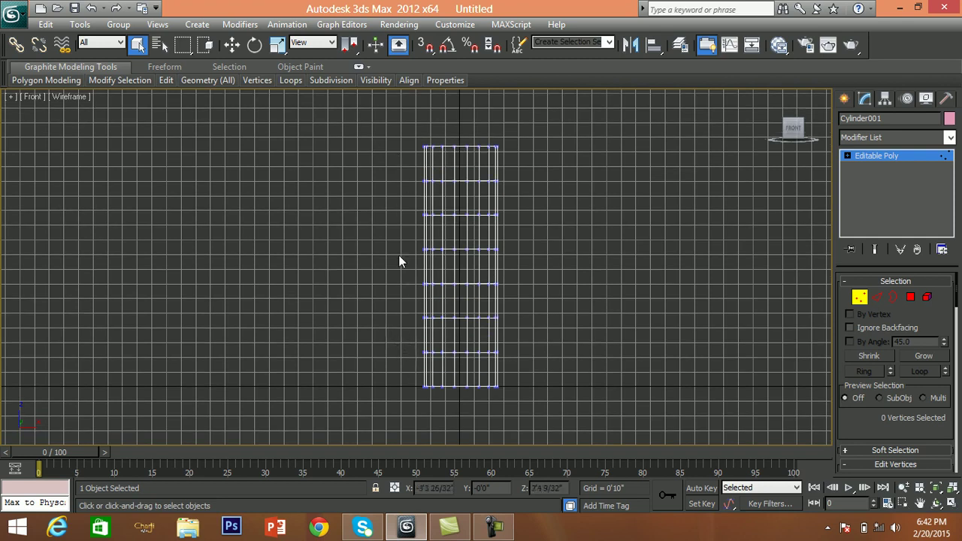
Step: Select the cylinder's lower-half vertices and scale them outward into a bulb
drag(396, 268, 539, 365)
key(e)
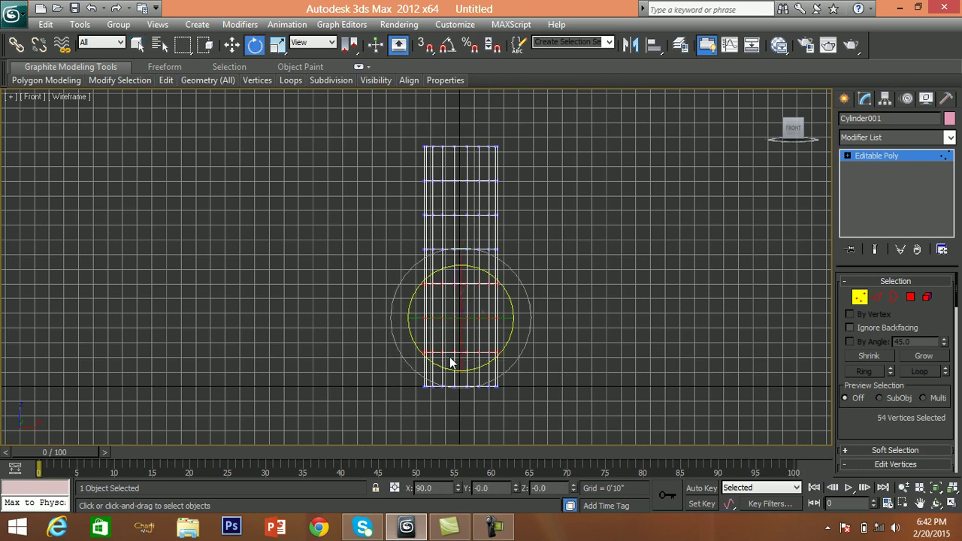
key(r)
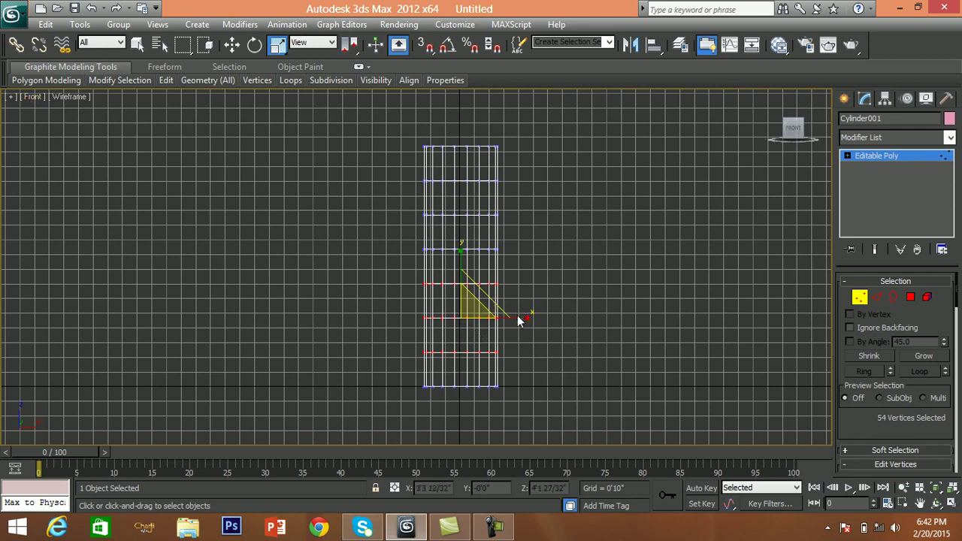
drag(517, 318, 609, 316)
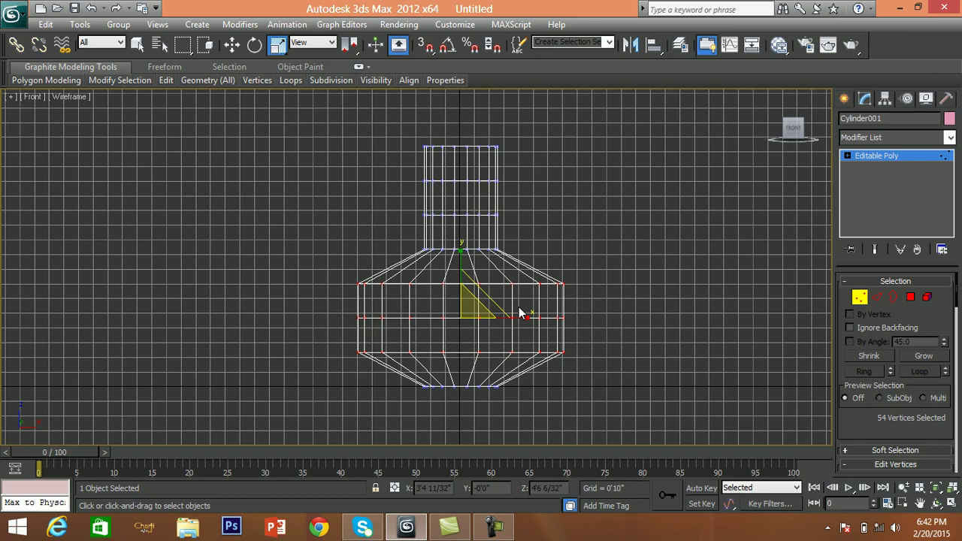
Step: Inspect the bulge in a shaded Perspective view, then undo it
key(p)
mouse_move(506, 365)
alt+middle_down()
mouse_move(622, 374)
mouse_move(514, 369)
alt+middle_up()
key(F3)
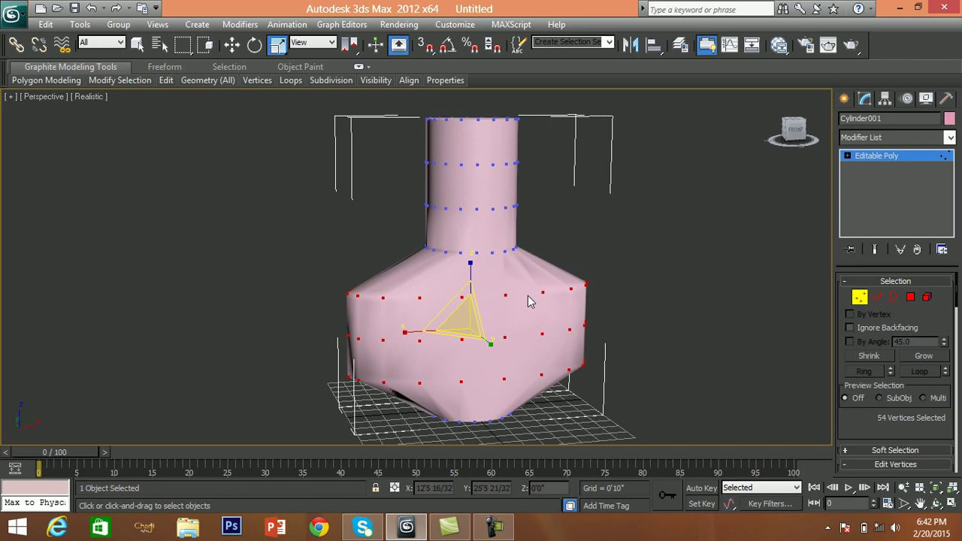
key(ctrl+z)
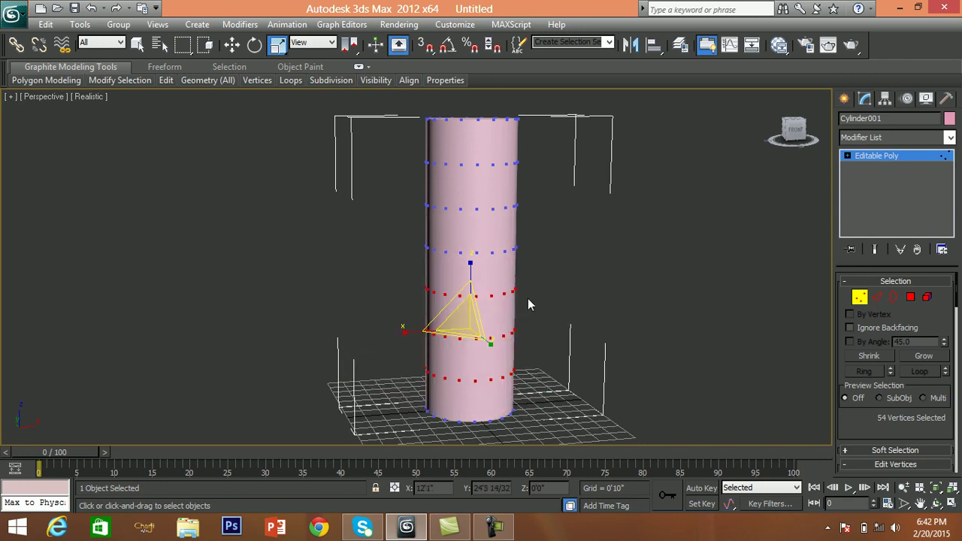
Step: Scale the selected lower vertices uniformly to 174%, then squash them to 60% in Y
key(f)
middle_drag(520, 302, 507, 356)
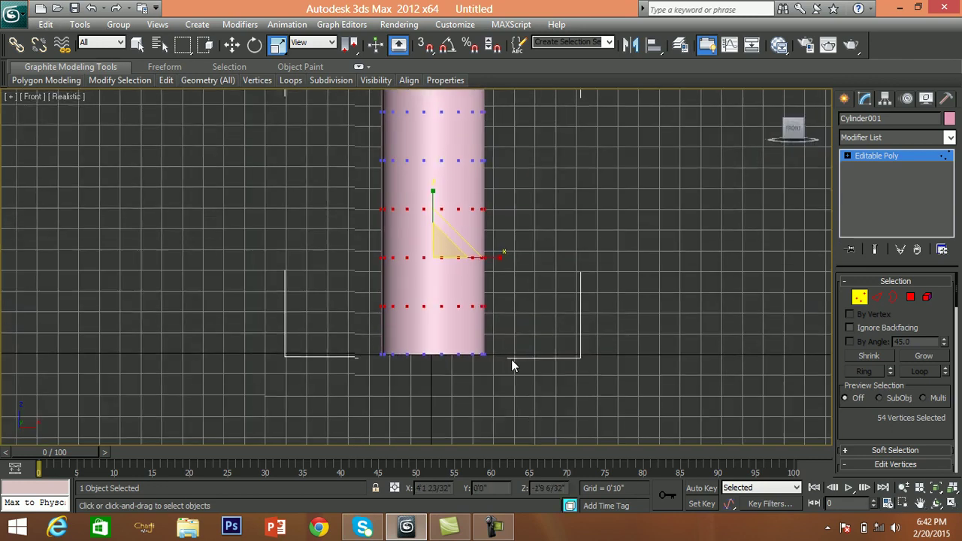
key(F3)
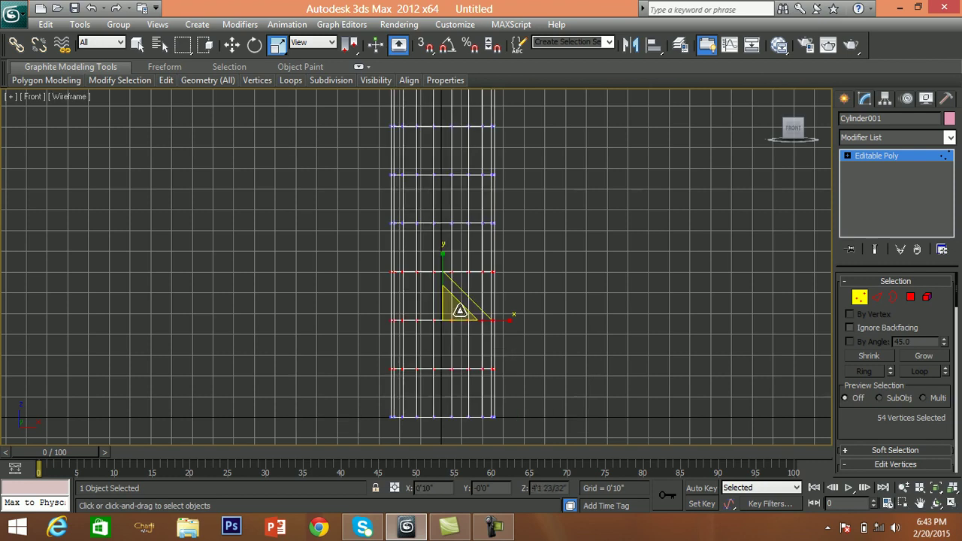
drag(458, 310, 571, 248)
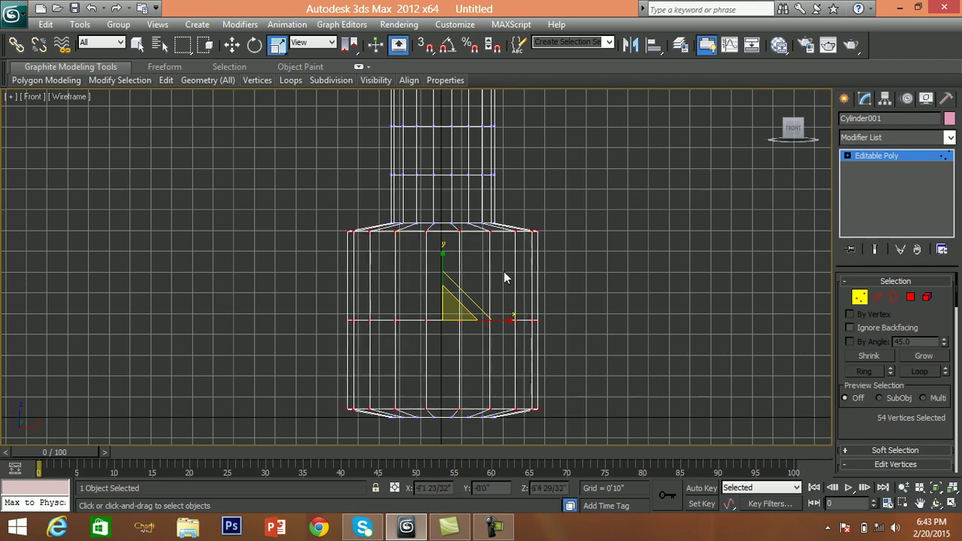
drag(444, 257, 448, 292)
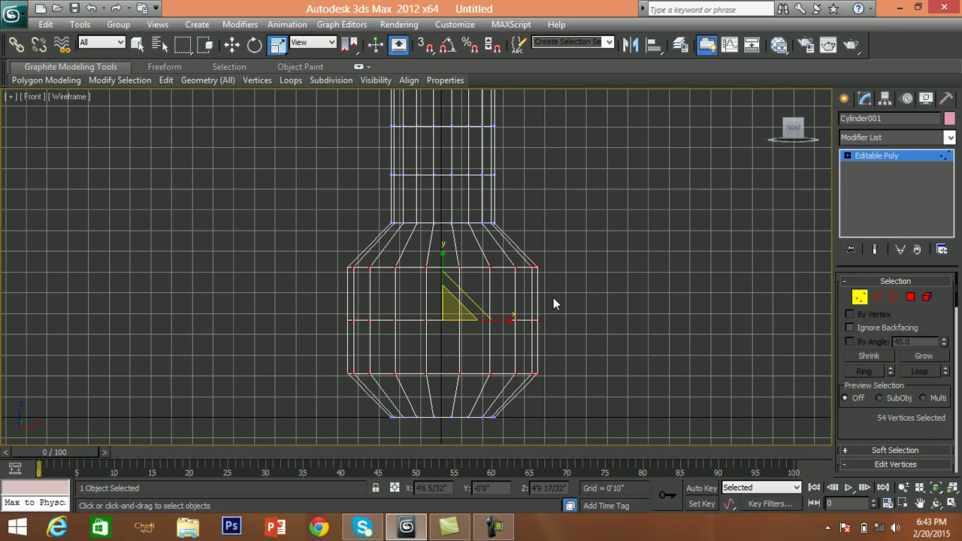
key(alt+w)
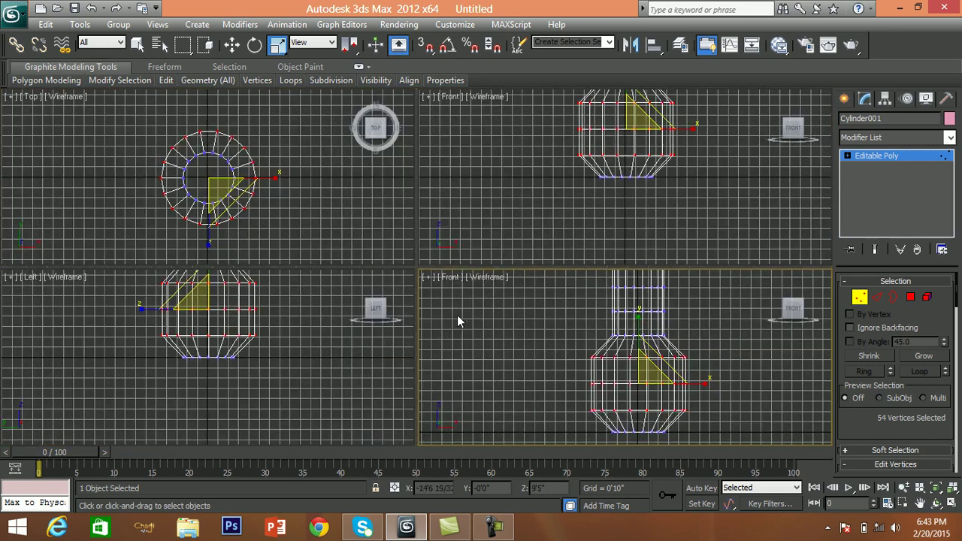
Step: Deselect the vertices, then maximize the Front viewport and zoom in on the bottle
click(550, 340)
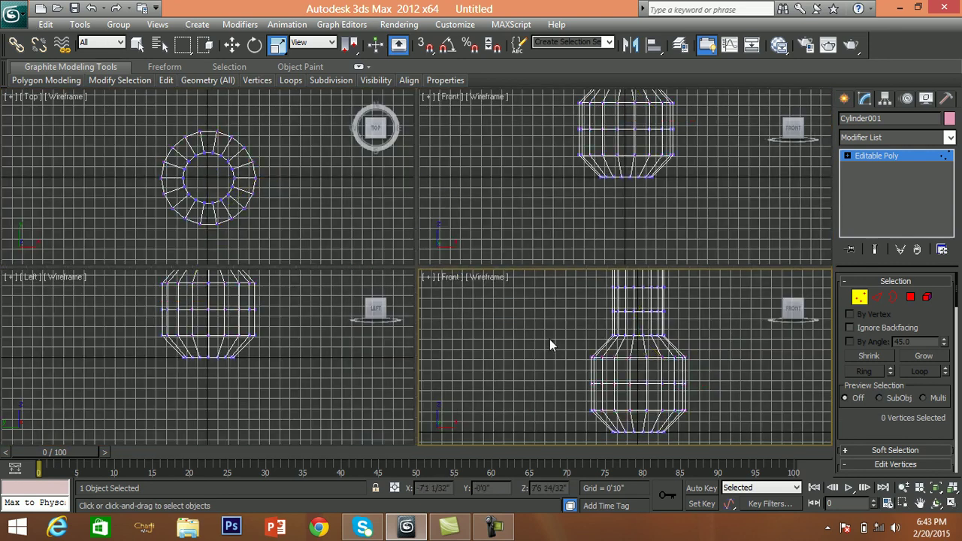
key(F3)
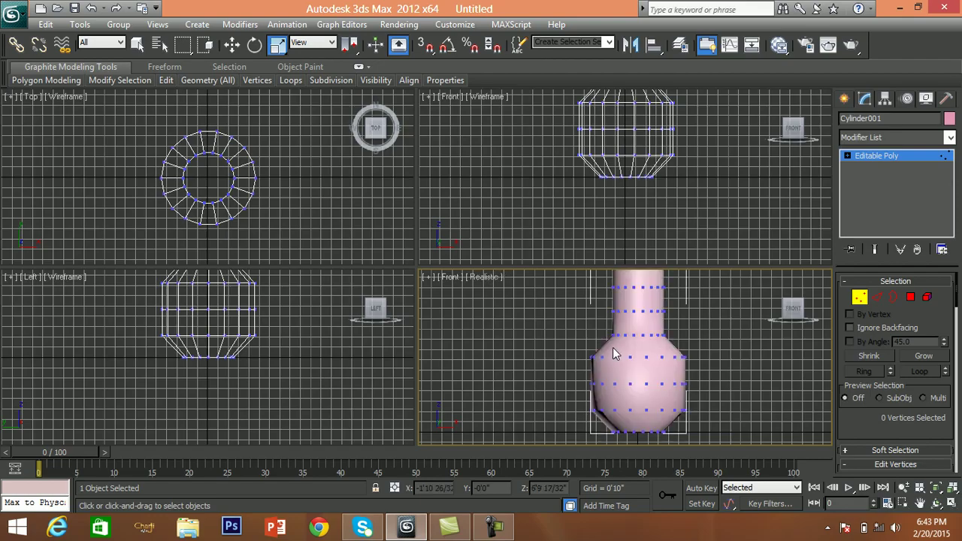
mouse_move(509, 338)
alt+middle_down()
mouse_move(519, 353)
mouse_move(542, 359)
mouse_move(752, 359)
mouse_move(709, 365)
mouse_move(573, 348)
alt+middle_up()
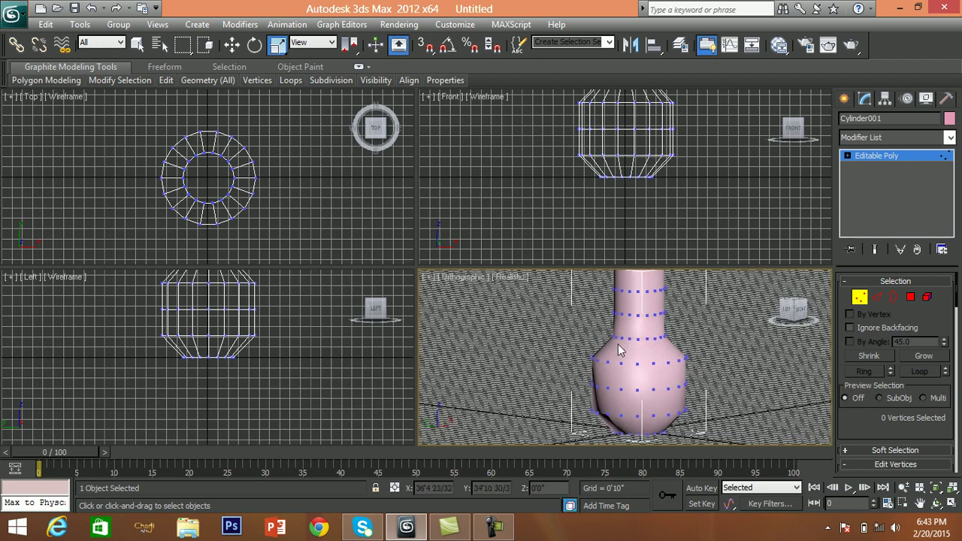
click(560, 188)
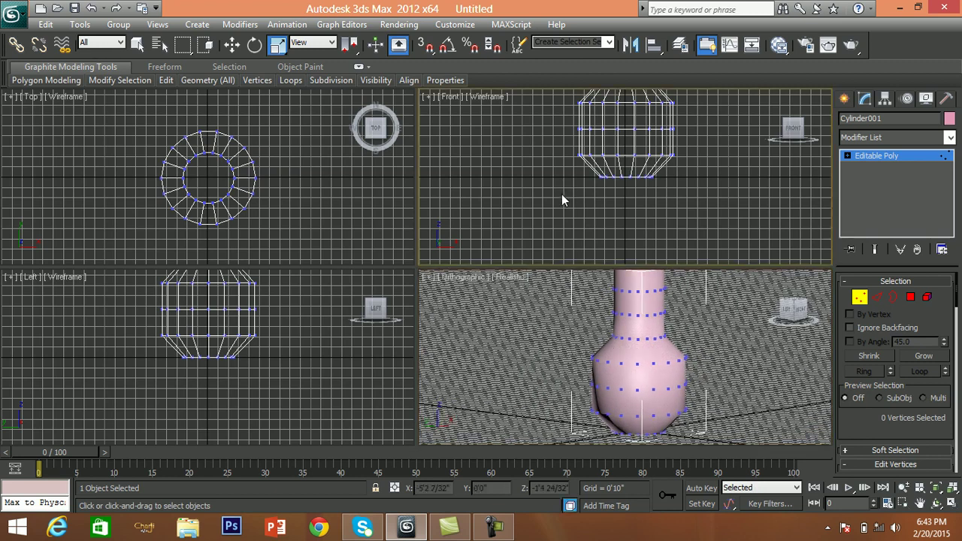
key(alt+w)
scroll(500, 380, up, 3)
scroll(490, 335, up, 2)
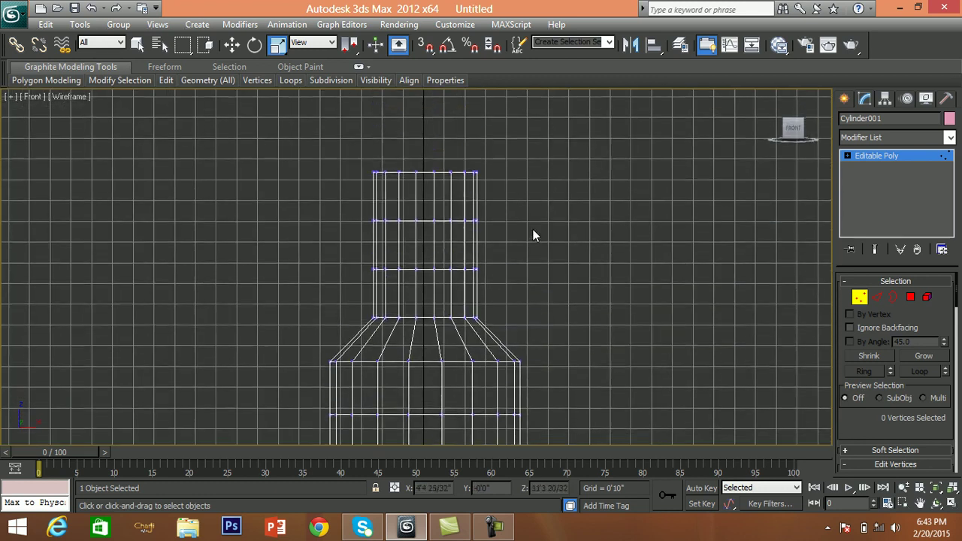
Step: Select the upper-section vertices and scale them narrower and shorter
drag(499, 259, 500, 259)
drag(291, 143, 503, 329)
drag(435, 234, 354, 285)
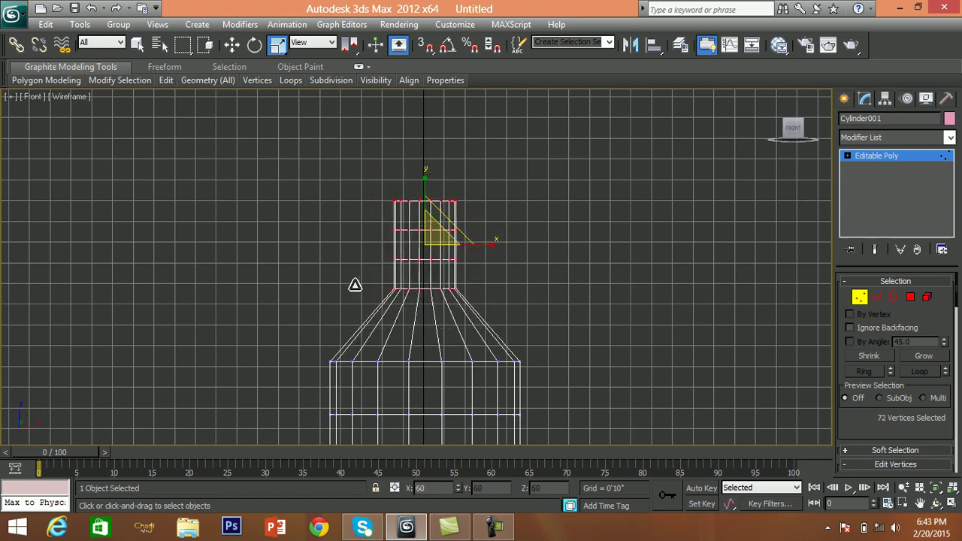
middle_drag(333, 180, 321, 203)
Step: Stretch the top three vertex rows apart and raise them to lengthen the neck
drag(475, 296, 475, 295)
drag(414, 180, 411, 126)
key(w)
middle_drag(367, 188, 369, 203)
Step: Extend the selection down to the bottom ring and shrink the neck vertices slightly
ctrl+drag(481, 255, 488, 354)
key(e)
key(r)
drag(431, 222, 425, 240)
Step: Reselect the neck's top vertex rows and raise them further to lengthen the neck
click(556, 248)
middle_drag(554, 225, 369, 217)
drag(351, 191, 452, 316)
key(w)
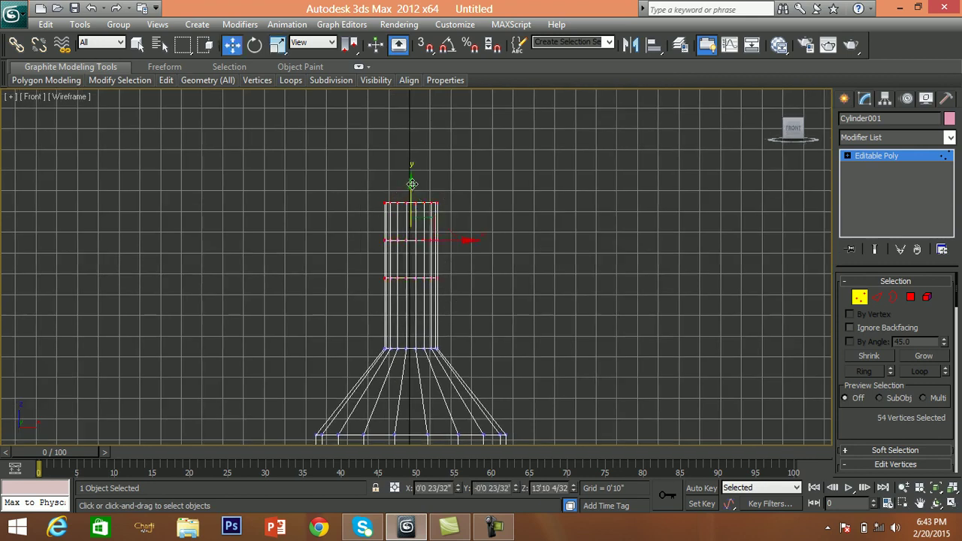
drag(412, 184, 412, 153)
Step: Scale two neck vertex rows closer together and move them up toward the top
click(371, 206)
drag(487, 282, 449, 261)
key(e)
key(r)
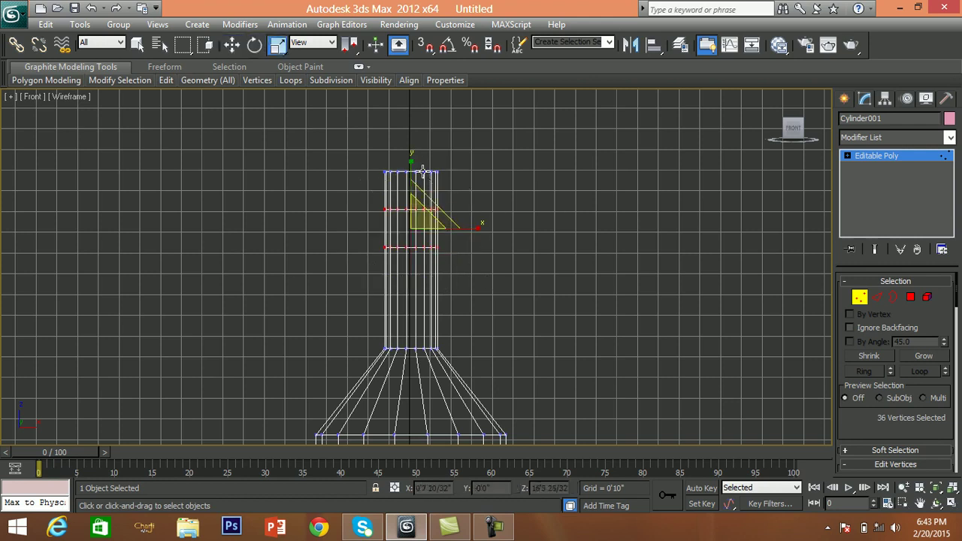
drag(412, 167, 408, 266)
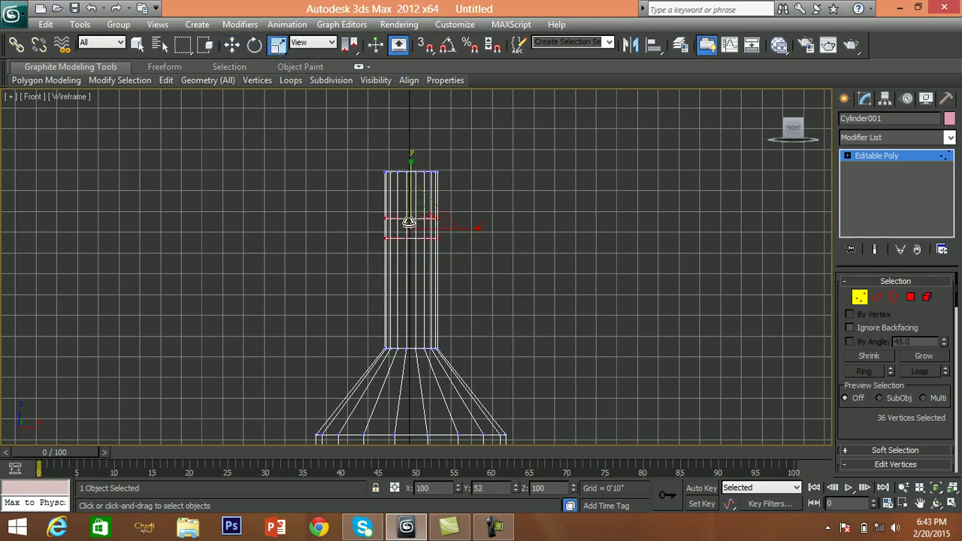
key(w)
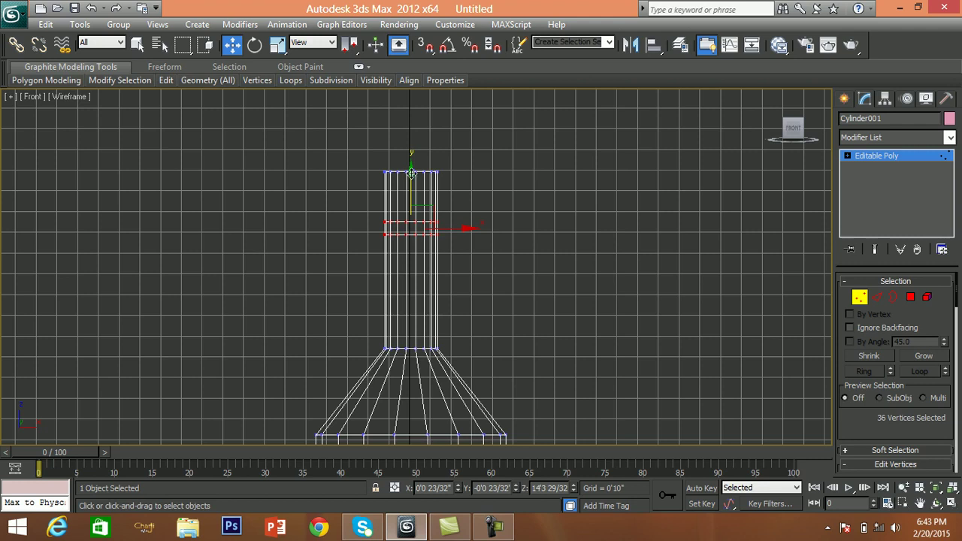
drag(411, 174, 411, 131)
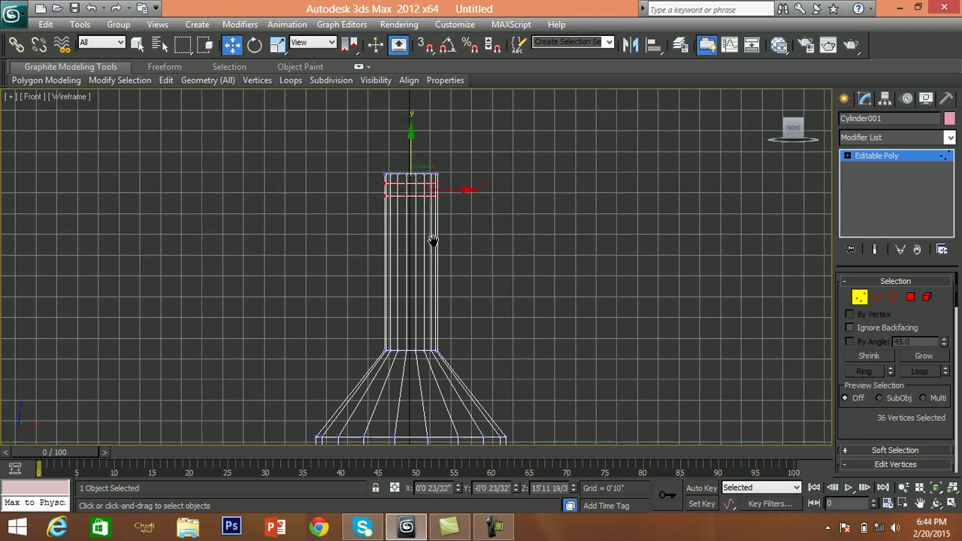
Step: Narrow the topmost vertex ring and lower it slightly to taper the rim
middle_drag(433, 240, 424, 249)
scroll(414, 240, up, 1)
scroll(421, 245, up, 2)
middle_drag(345, 142, 345, 173)
drag(345, 173, 475, 194)
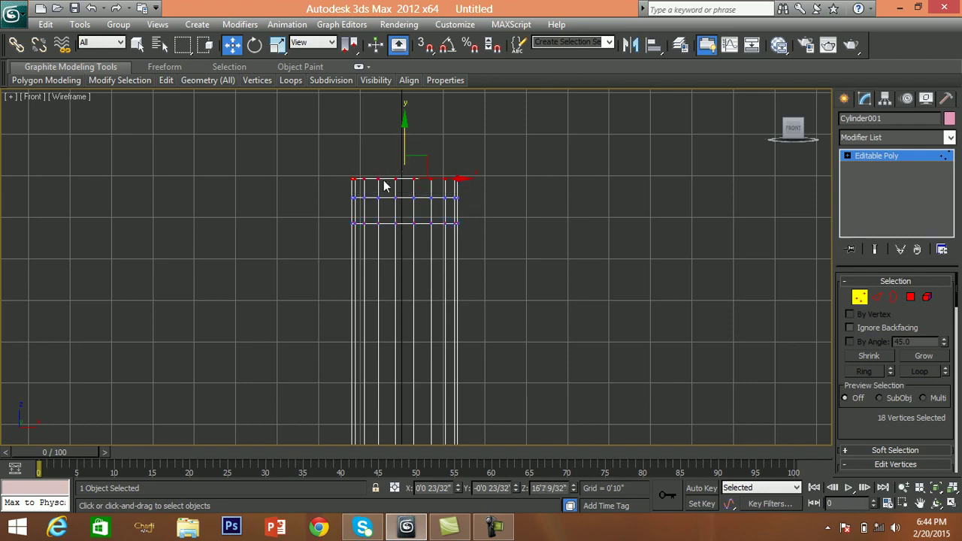
key(e)
key(r)
drag(406, 167, 389, 197)
key(w)
drag(406, 126, 406, 139)
middle_drag(489, 227, 496, 254)
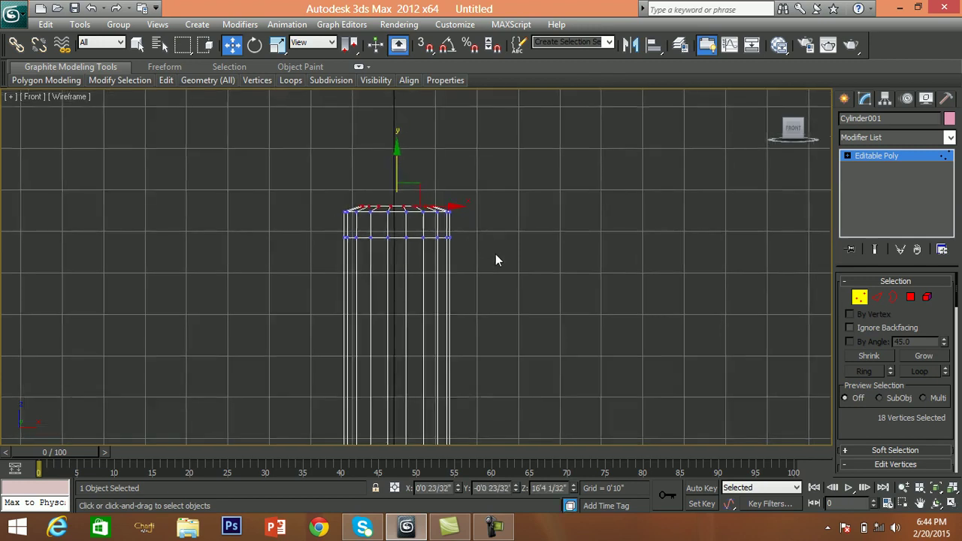
click(364, 268)
click(878, 297)
Step: Connect the neck's vertical edges into a new edge loop and move it up near the top
drag(293, 268, 504, 319)
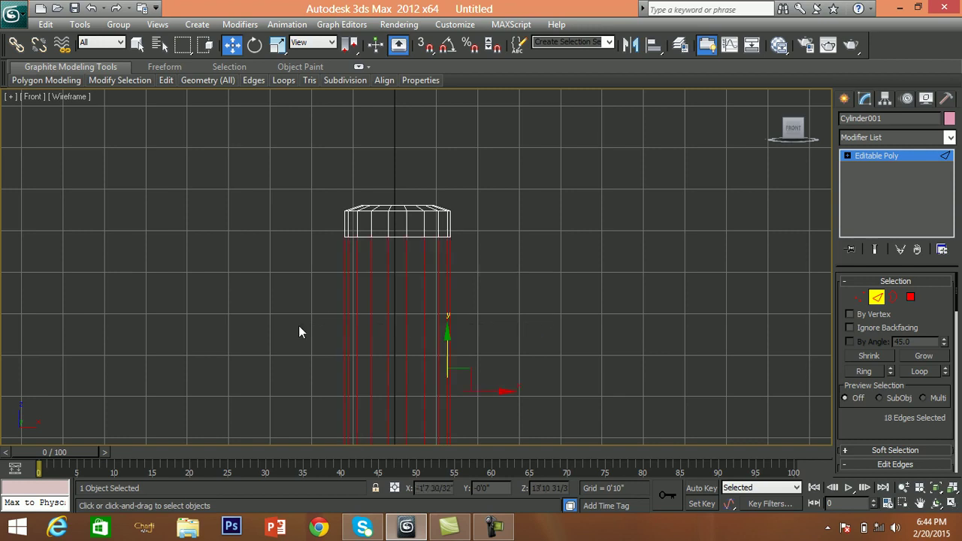
drag(863, 427, 854, 279)
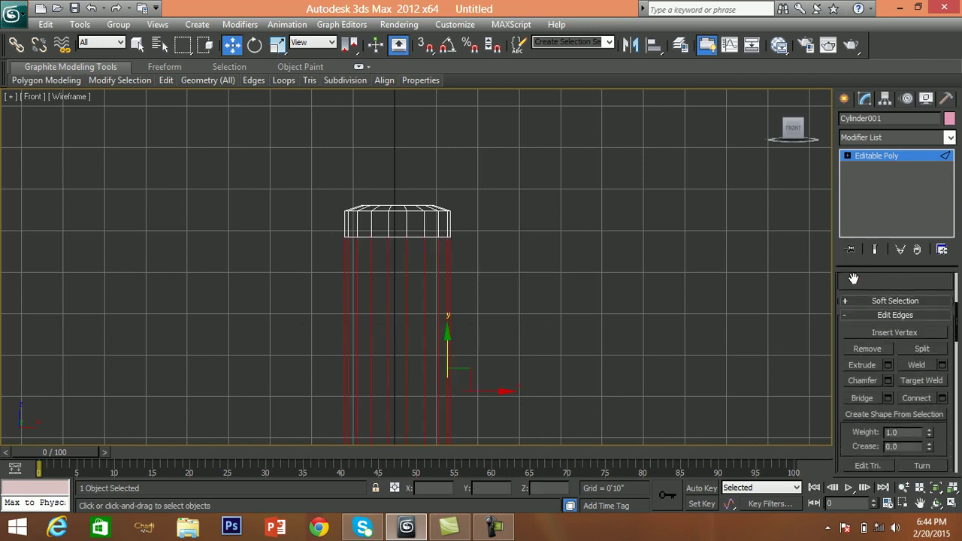
click(916, 398)
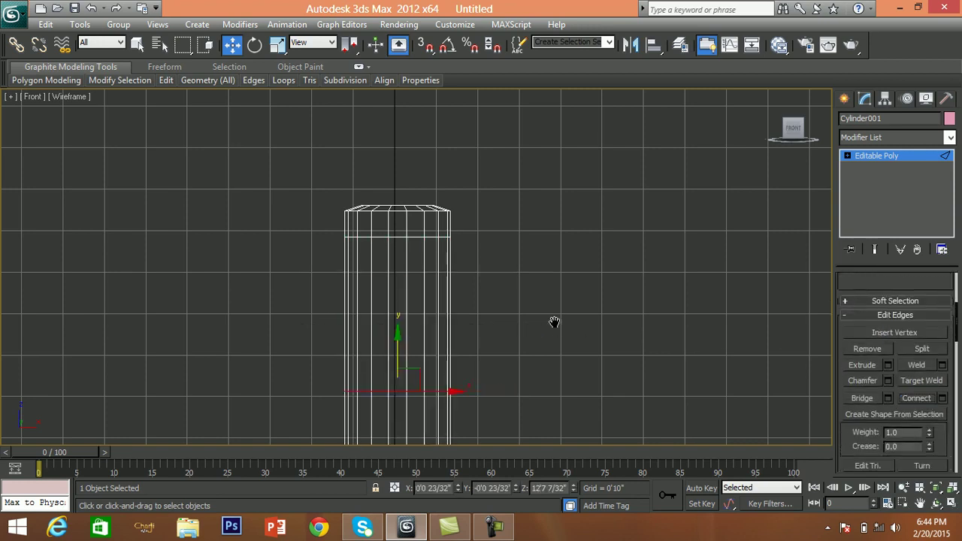
drag(398, 326, 400, 184)
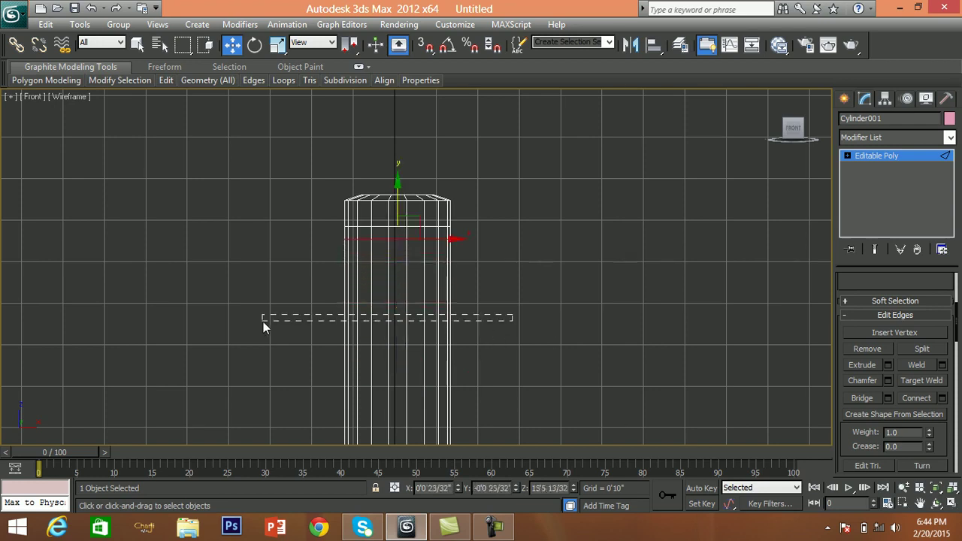
Step: Add a second connected edge loop near the neck top, then return to Vertex mode
drag(513, 316, 263, 322)
click(925, 401)
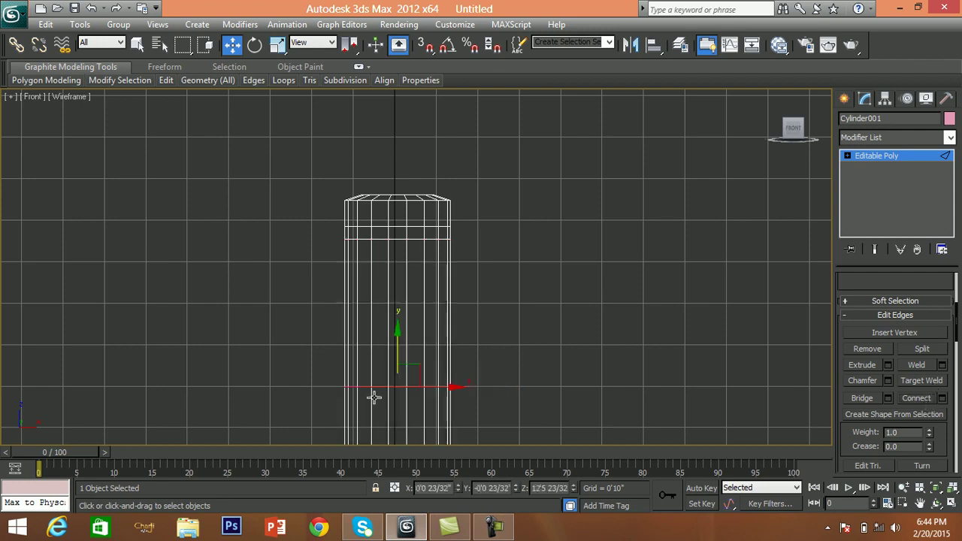
drag(397, 348, 398, 212)
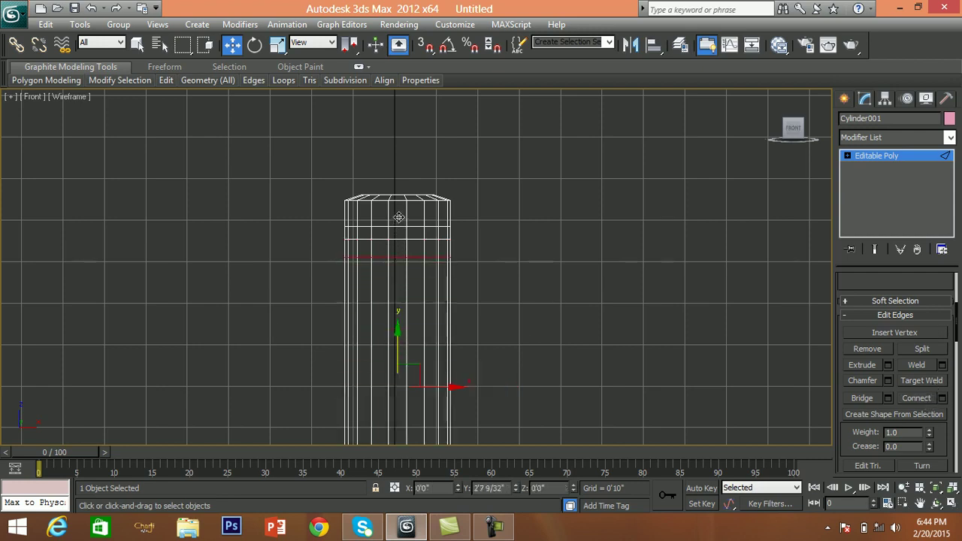
drag(399, 212, 399, 216)
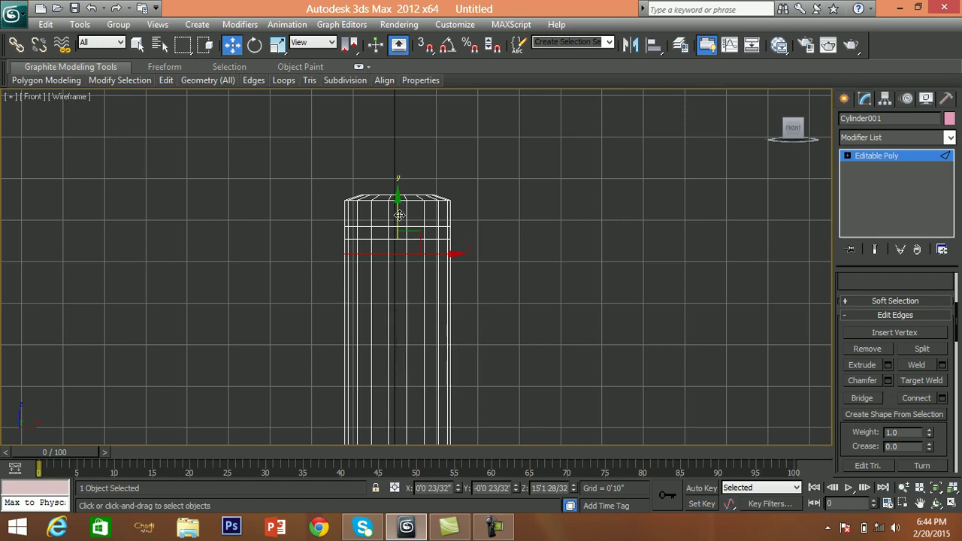
key(1)
mouse_move(331, 235)
mouse_down()
mouse_move(452, 258)
mouse_move(478, 248)
mouse_up()
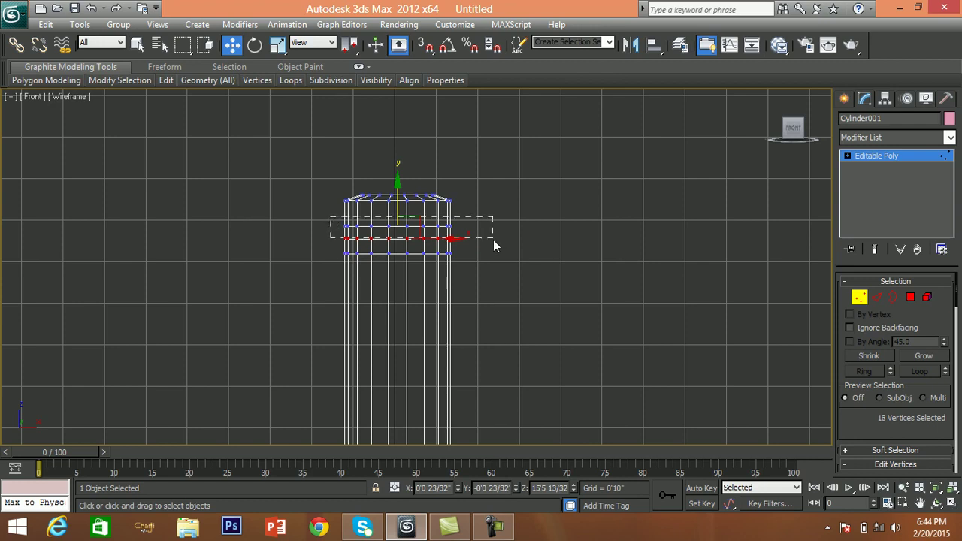
Step: Scale the two new vertex rows below the neck top out to 125%
drag(494, 241, 488, 247)
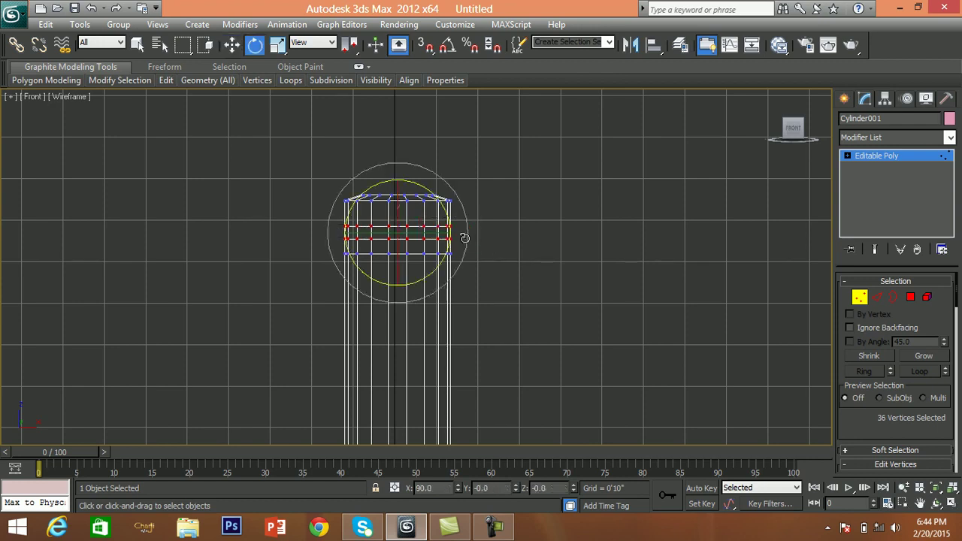
key(r)
drag(414, 219, 432, 203)
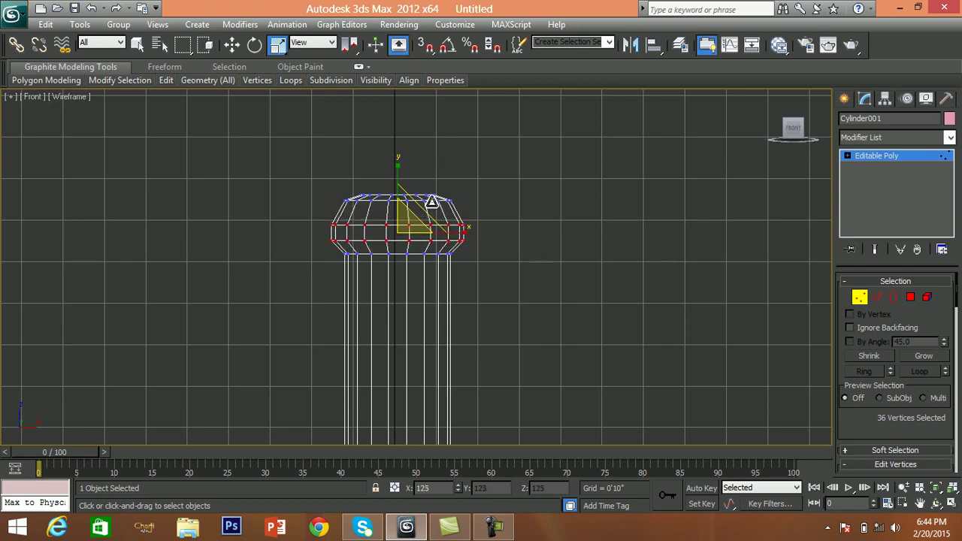
Step: Nudge the lip's vertex rows slightly upward to round the lip
drag(296, 216, 526, 287)
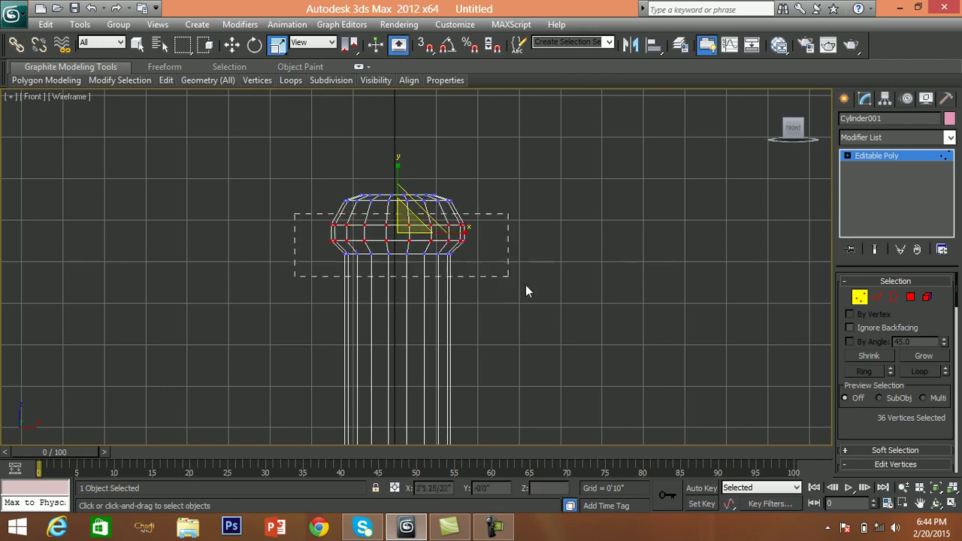
key(w)
drag(400, 187, 401, 175)
Step: Connect the sloped shoulder edges to add a new edge loop across the shoulder
click(525, 297)
mouse_move(524, 297)
middle_down()
mouse_move(484, 282)
mouse_move(492, 208)
middle_up()
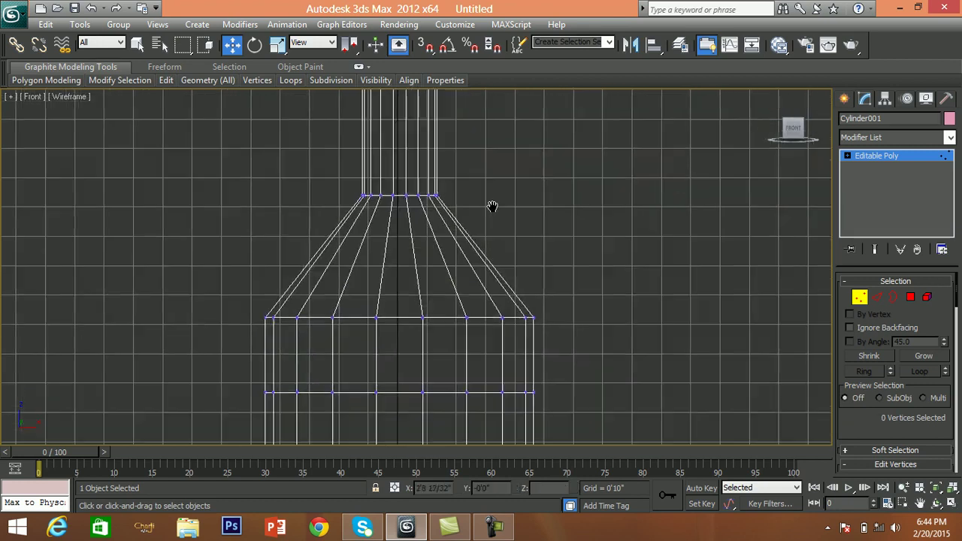
scroll(492, 208, down, 2)
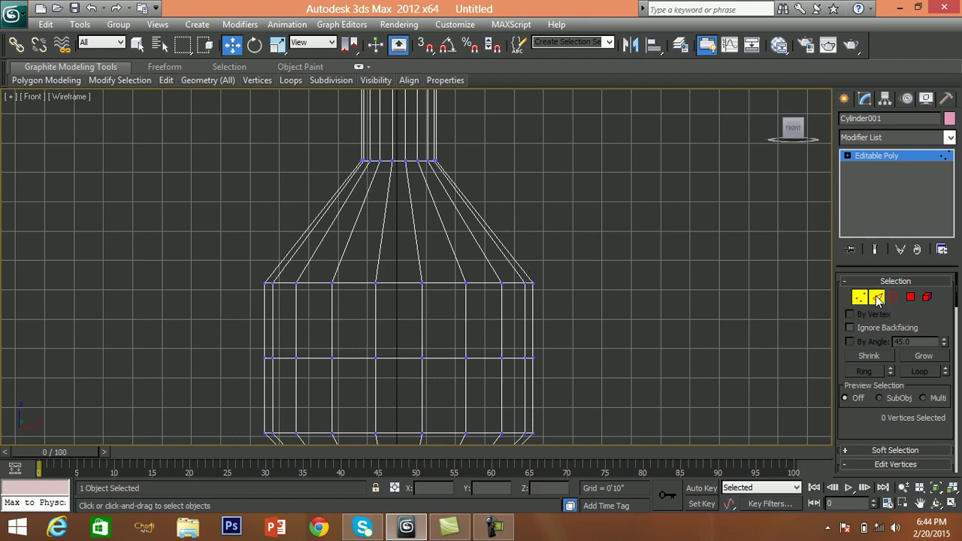
click(877, 298)
drag(271, 211, 528, 251)
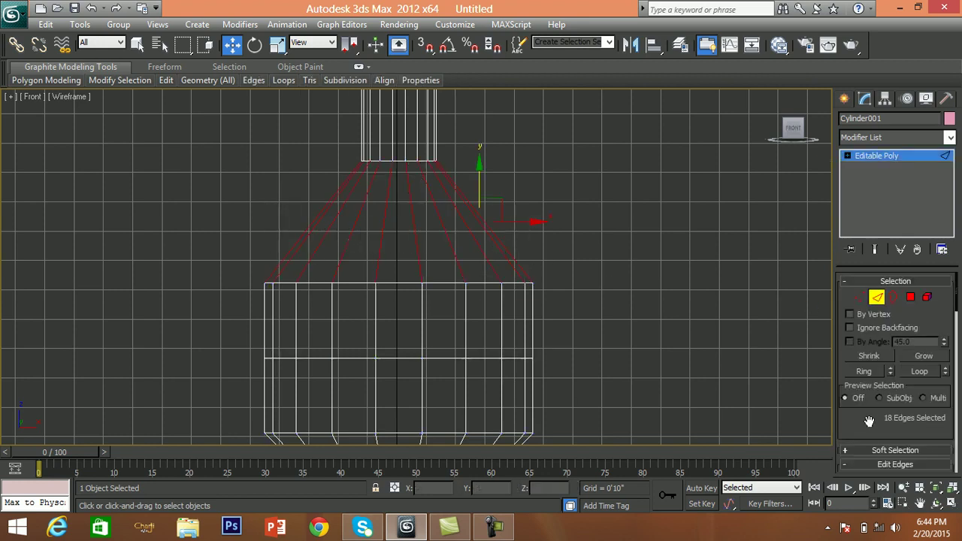
scroll(869, 421, down, 4)
scroll(895, 413, down, 1)
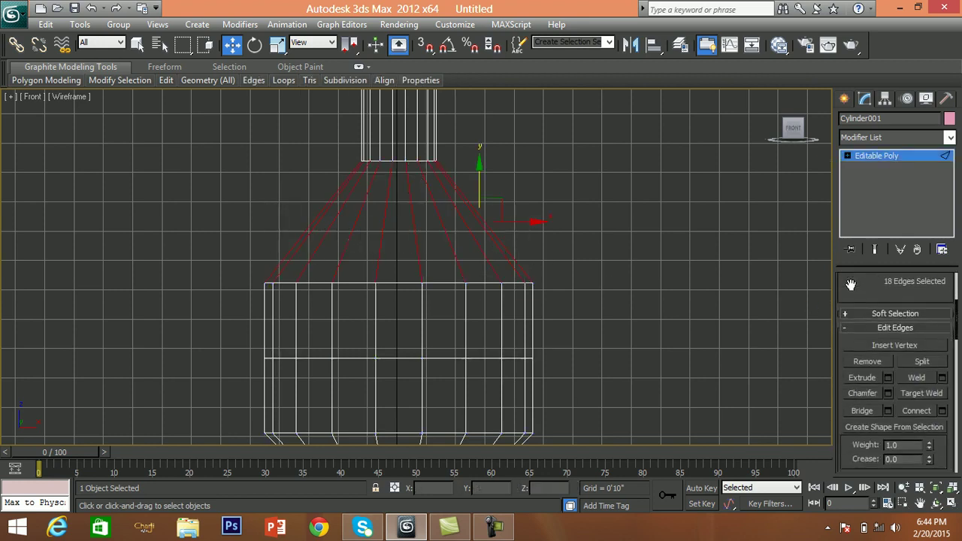
click(916, 410)
drag(399, 176, 395, 193)
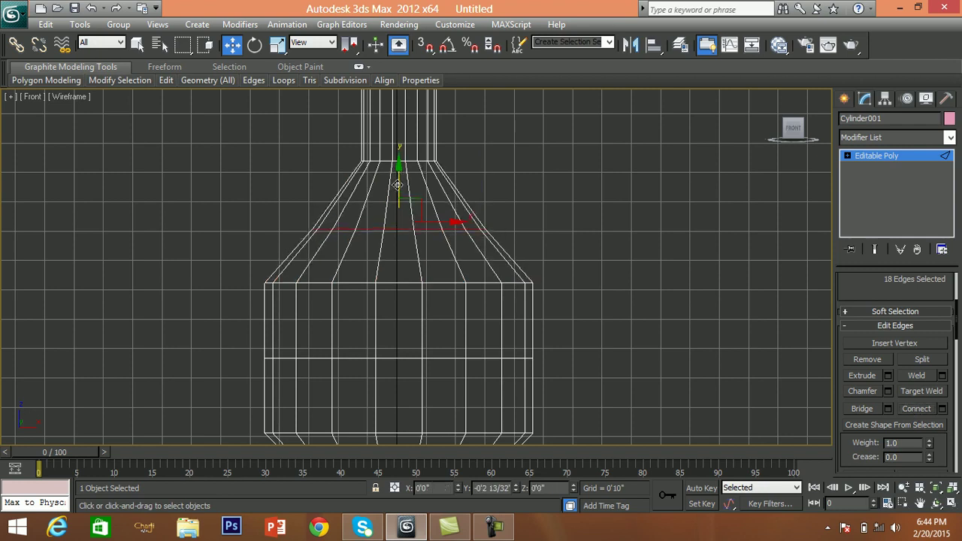
key(ctrl+z)
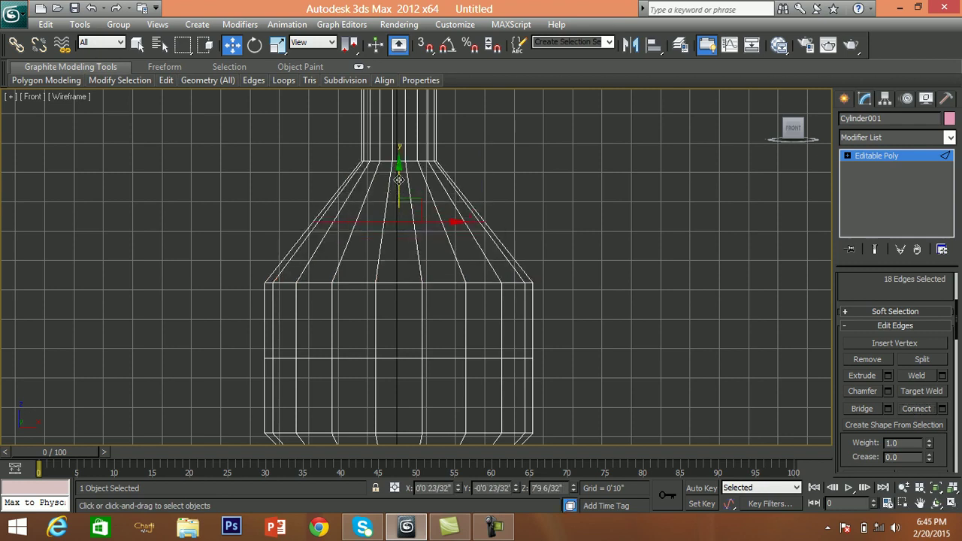
Step: Lower the new shoulder vertex ring and scale it outward to round the shoulder
key(1)
drag(273, 208, 567, 253)
drag(398, 174, 396, 215)
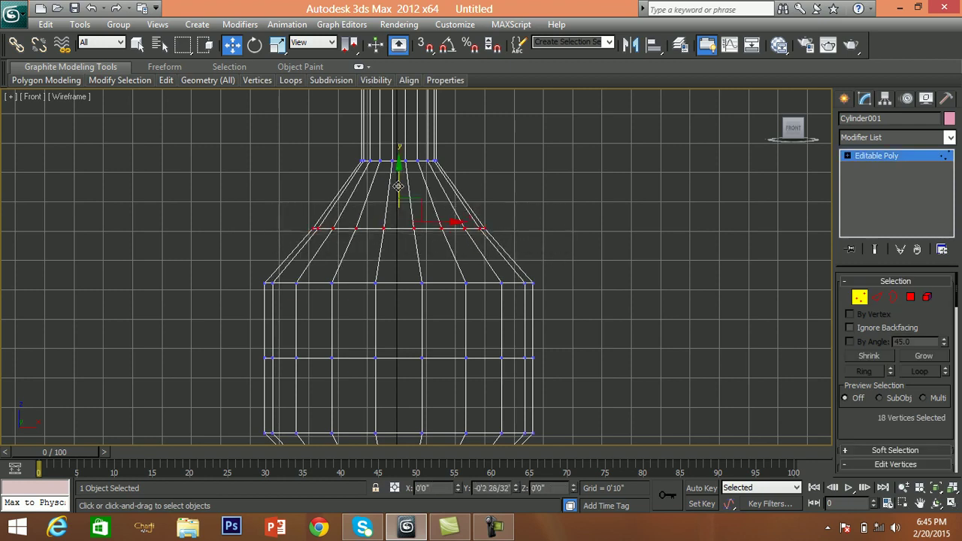
key(e)
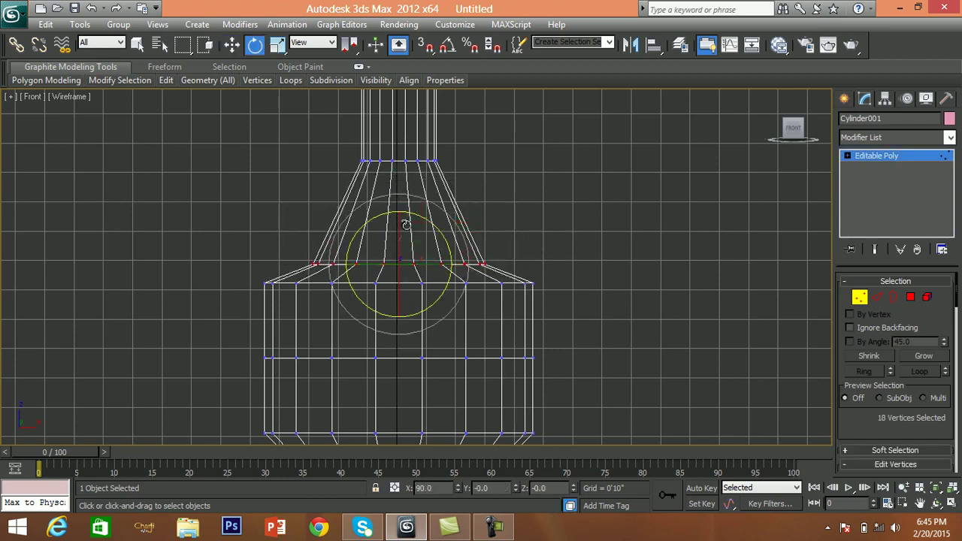
key(r)
drag(410, 248, 427, 215)
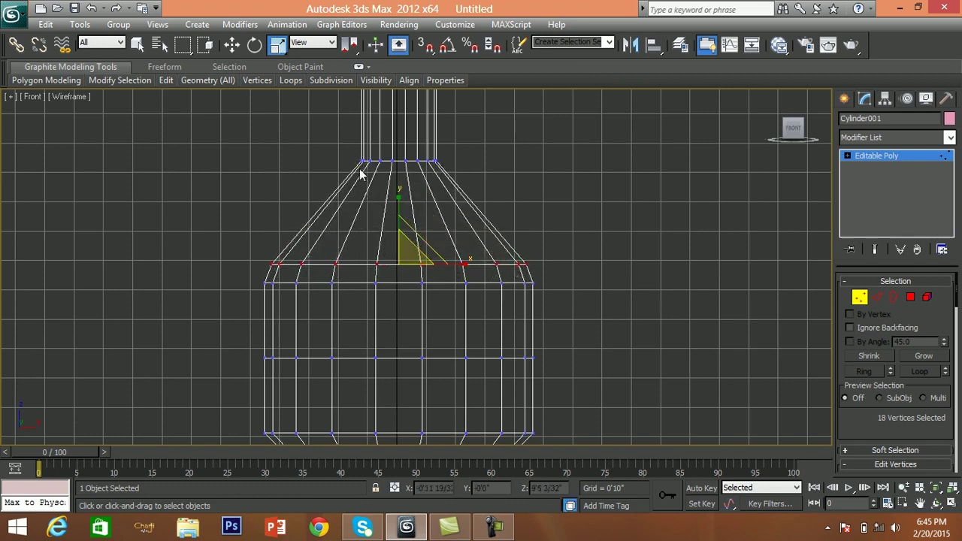
mouse_move(471, 359)
middle_down()
mouse_move(469, 318)
mouse_move(477, 329)
middle_up()
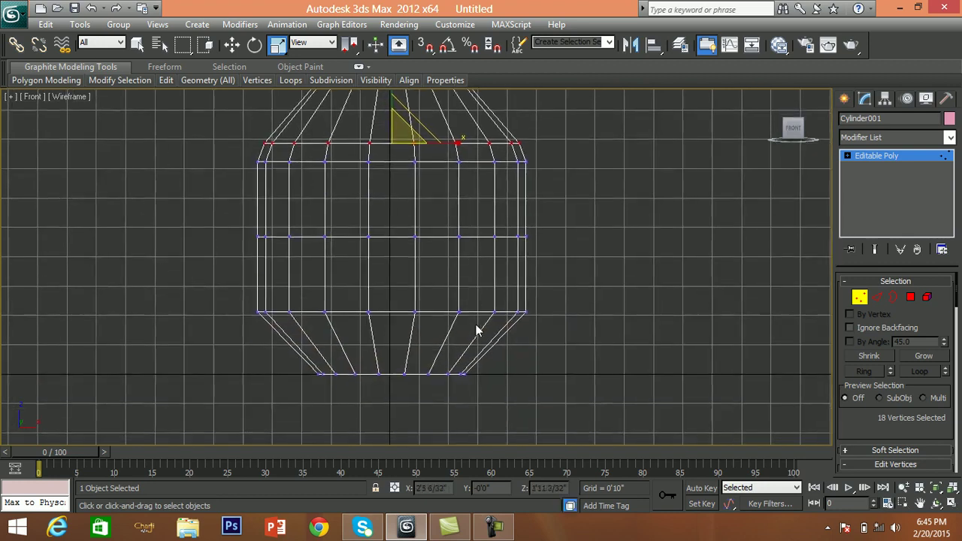
Step: Select the lower edge ring, undo an accidental scale, and clear the selection
click(876, 297)
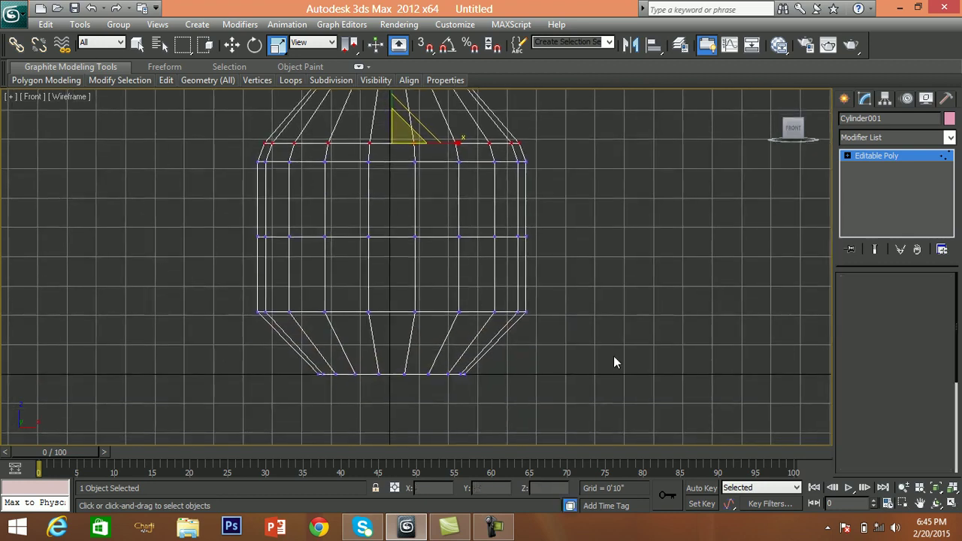
drag(526, 337, 249, 356)
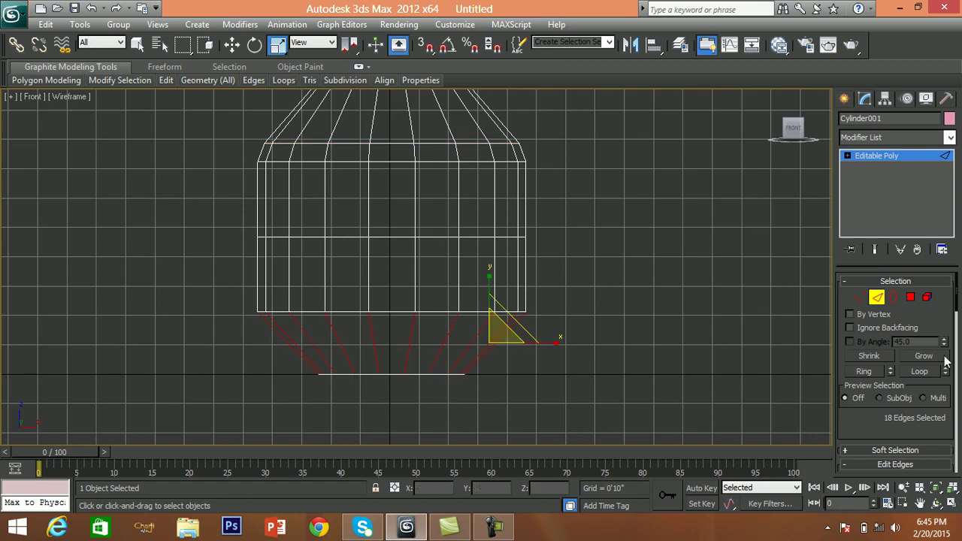
drag(876, 432, 876, 318)
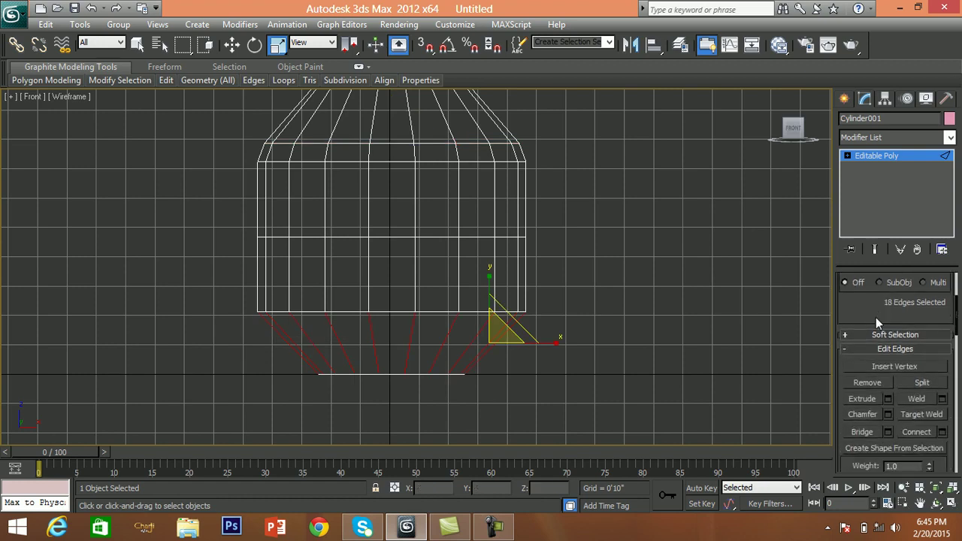
key(ctrl+z)
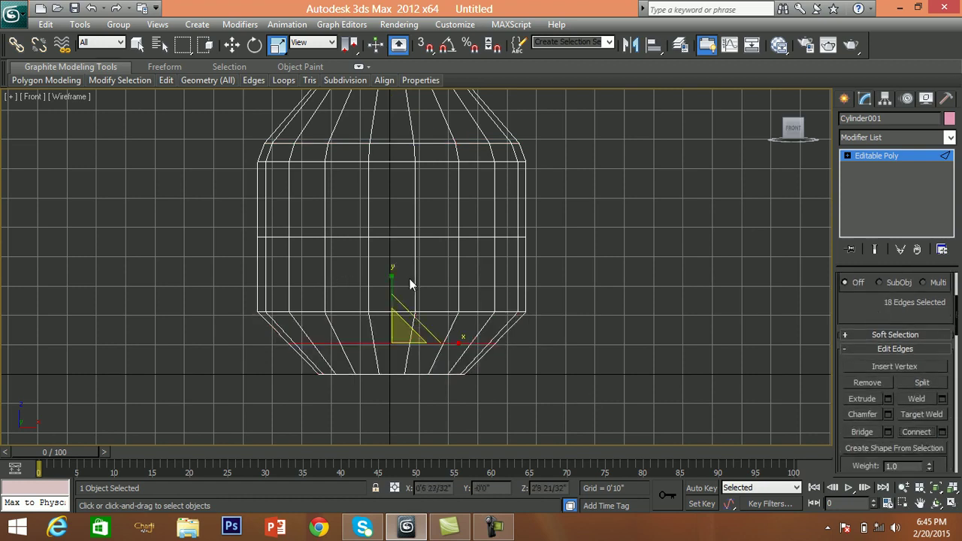
key(w)
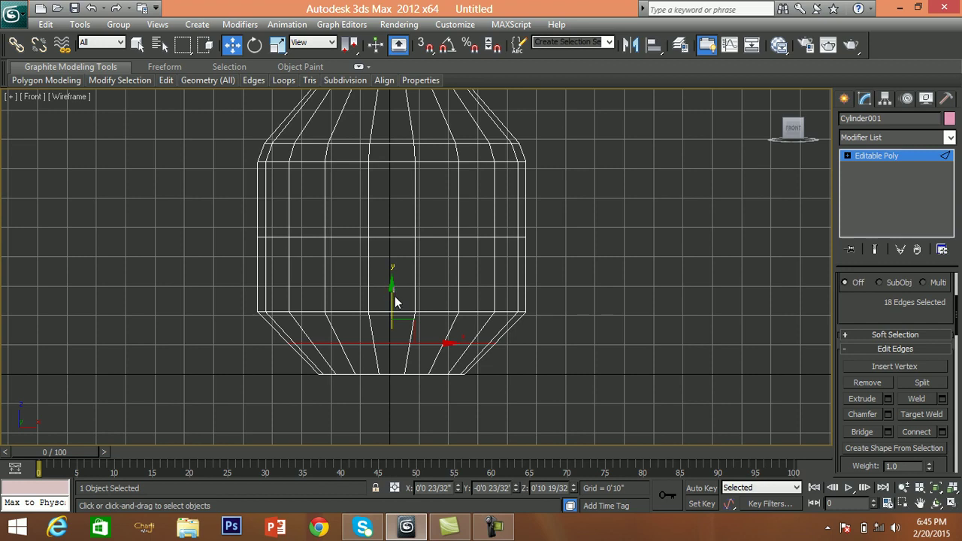
click(394, 299)
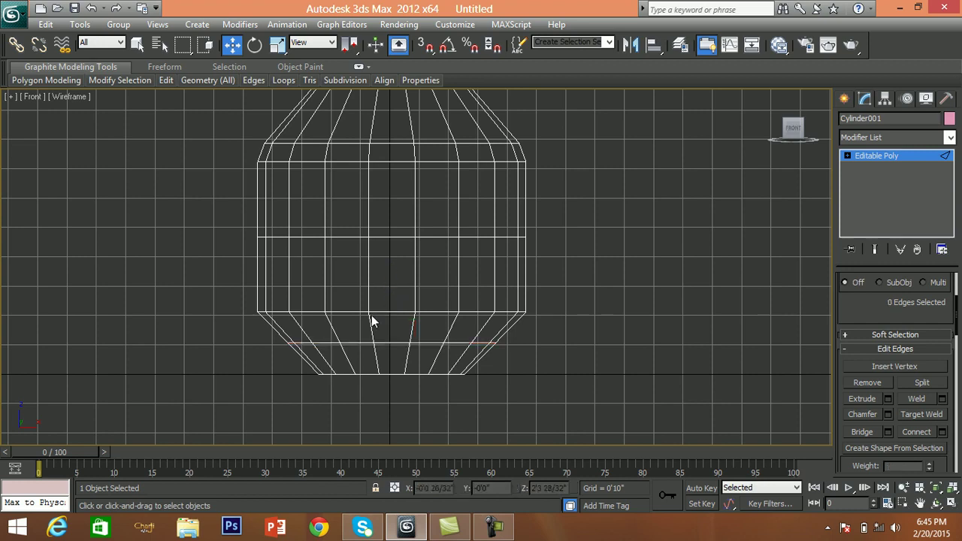
Step: Loop-select the lower edge ring and move its vertex ring down toward the base
click(332, 342)
drag(861, 309, 864, 406)
click(924, 353)
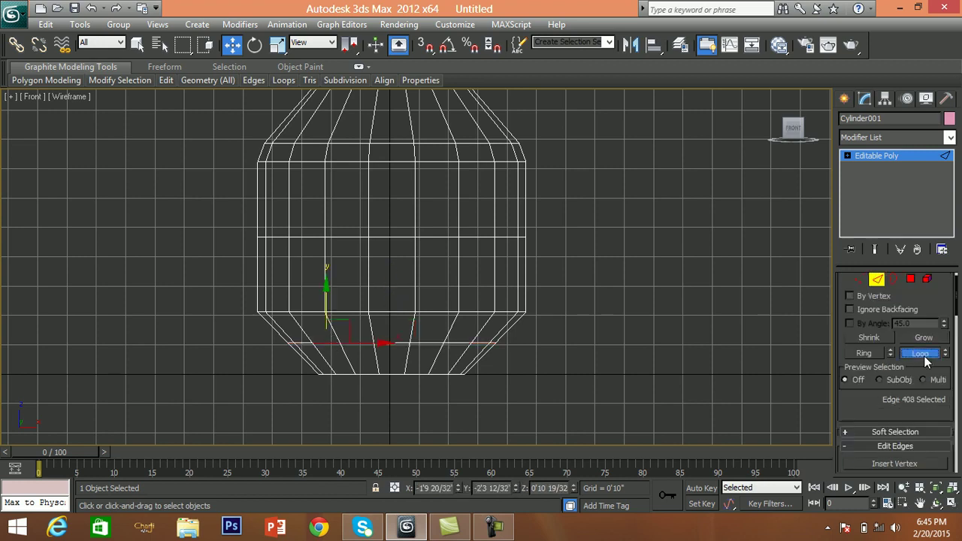
key(1)
drag(267, 332, 522, 374)
drag(392, 292, 393, 313)
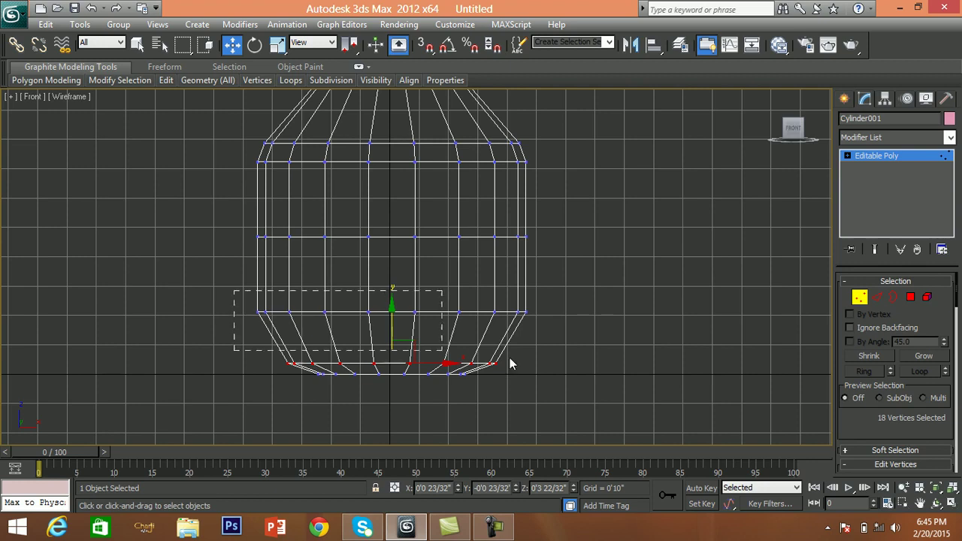
Step: Move the middle vertex ring slightly down and scale it to 92%
drag(585, 335, 585, 336)
drag(392, 258, 394, 270)
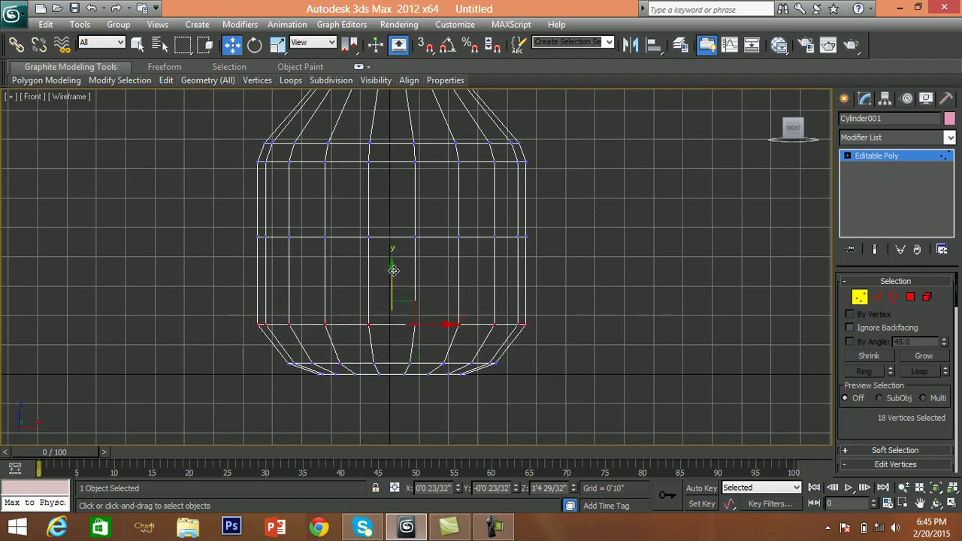
key(e)
key(r)
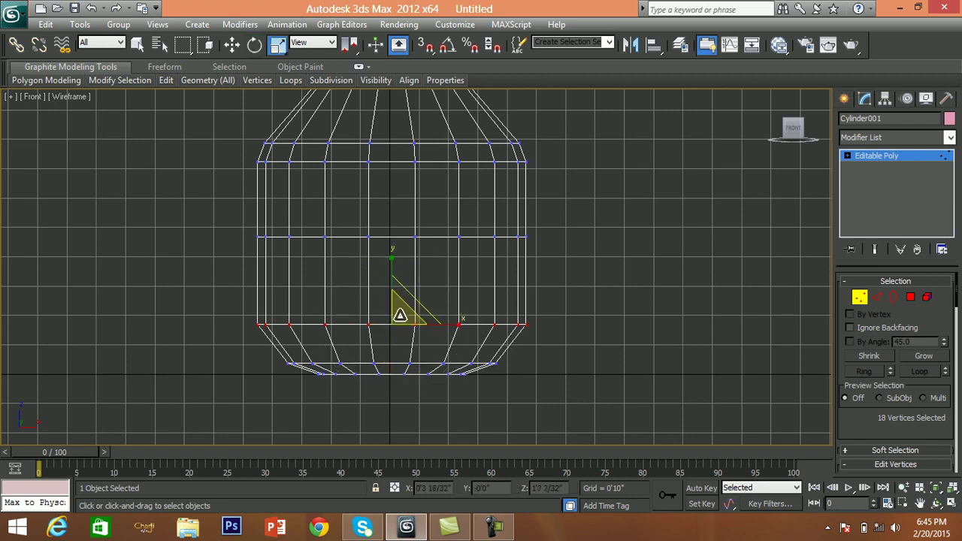
drag(400, 314, 396, 321)
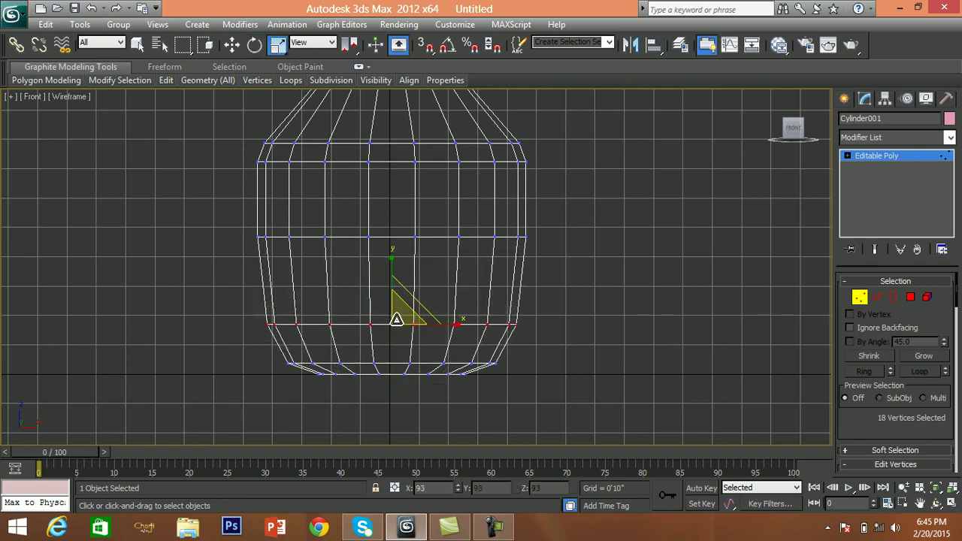
Step: Exit vertex editing and review the bottle shaded in Perspective, orbiting to look down
middle_drag(498, 276, 498, 286)
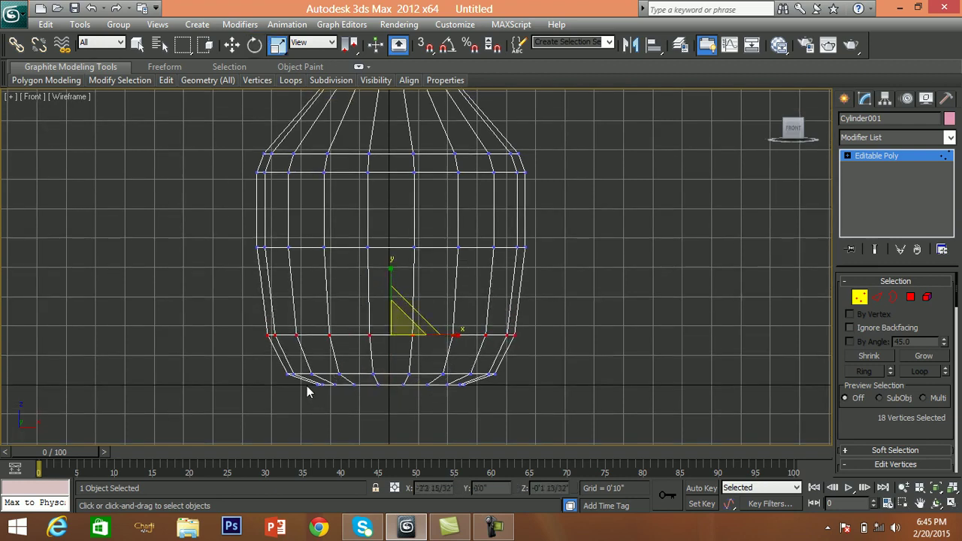
mouse_move(272, 200)
middle_down()
mouse_move(291, 290)
mouse_move(322, 322)
mouse_move(350, 294)
middle_up()
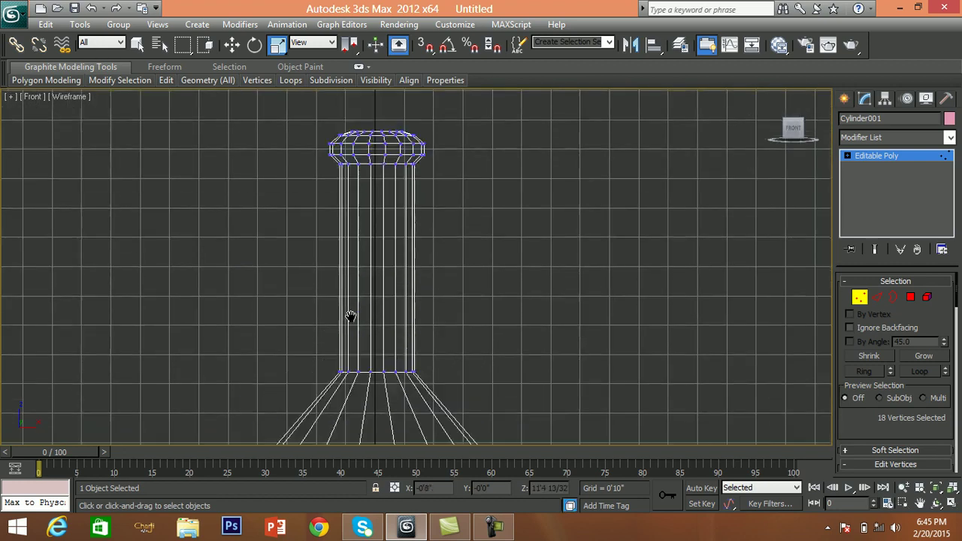
scroll(461, 258, down, 2)
middle_drag(674, 308, 625, 212)
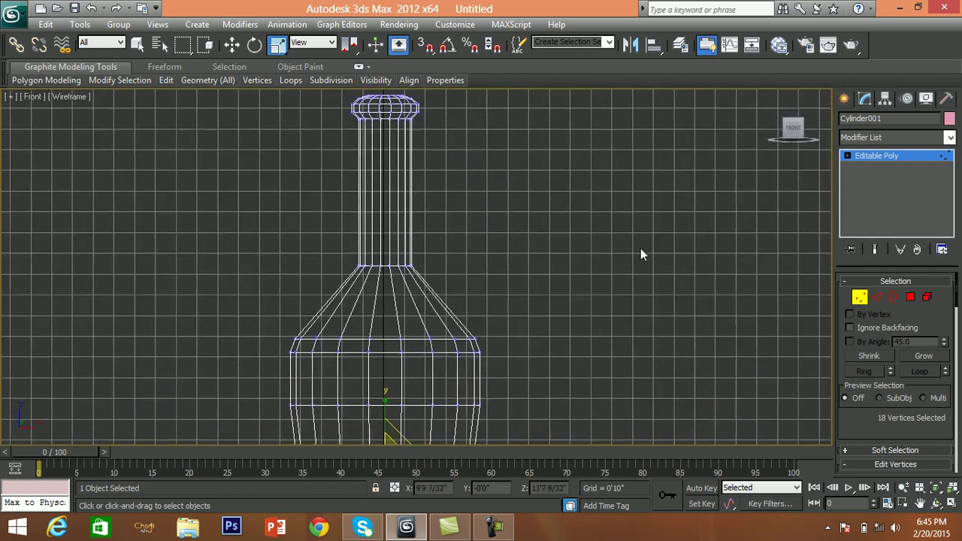
click(860, 299)
key(p)
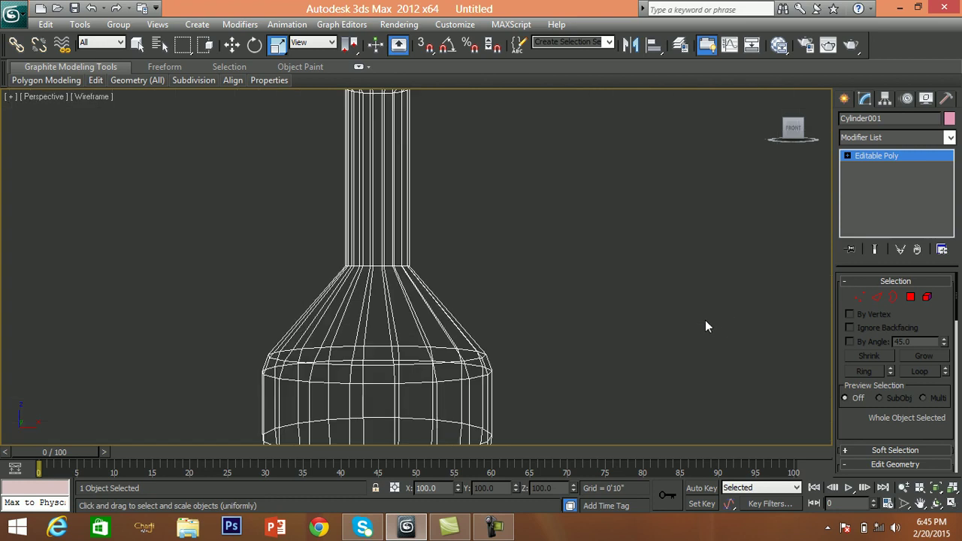
scroll(646, 314, down, 2)
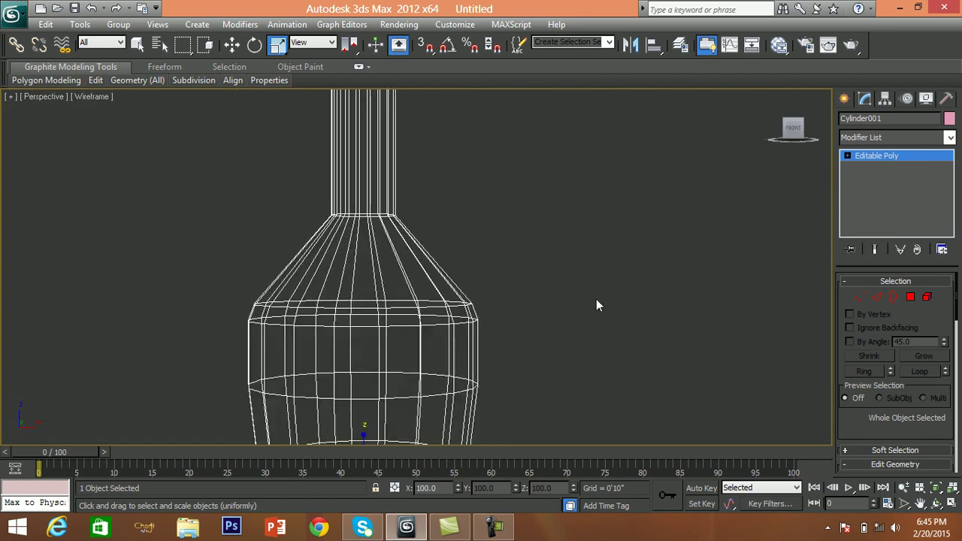
key(F3)
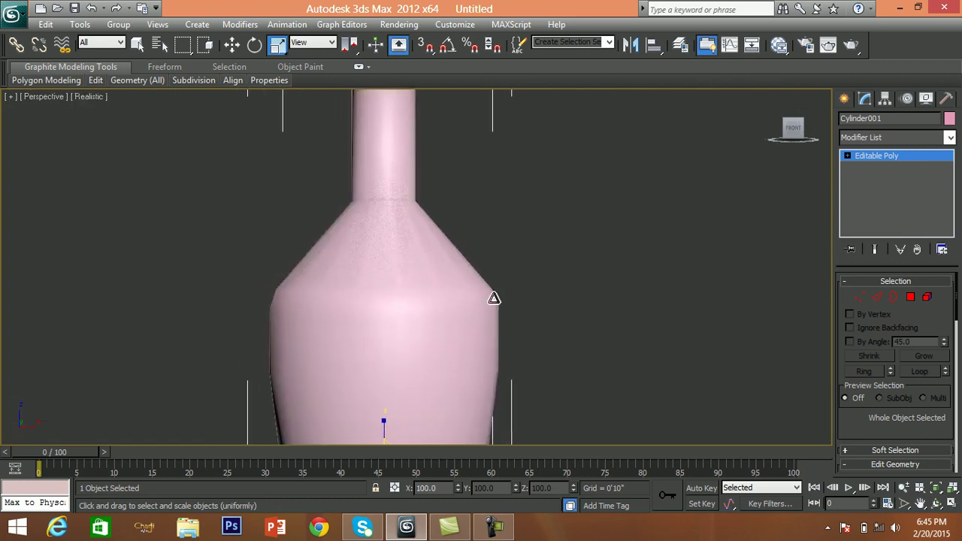
scroll(500, 299, down, 4)
alt+middle_drag(491, 301, 521, 362)
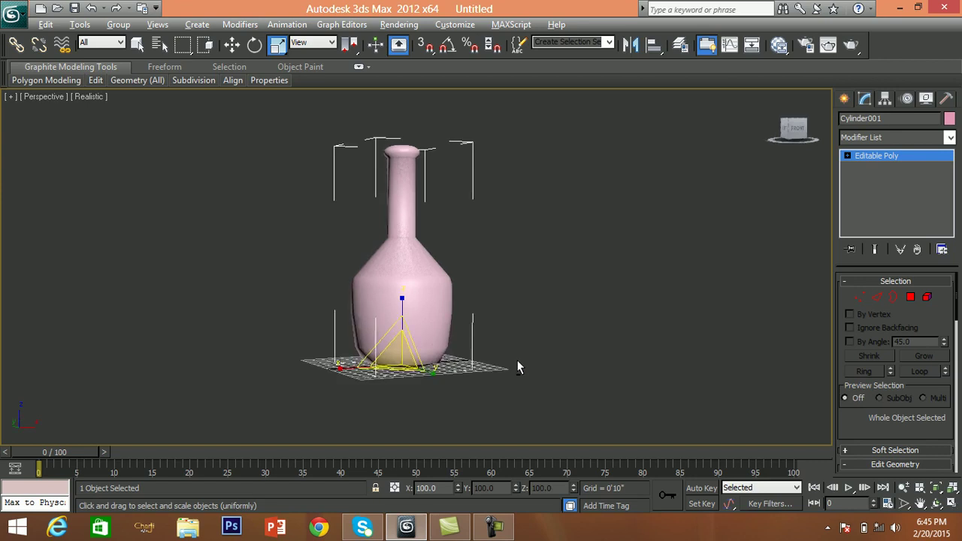
Step: Move the pink bottle about 21' left of the grid centre and deselect it
click(562, 372)
click(429, 301)
key(w)
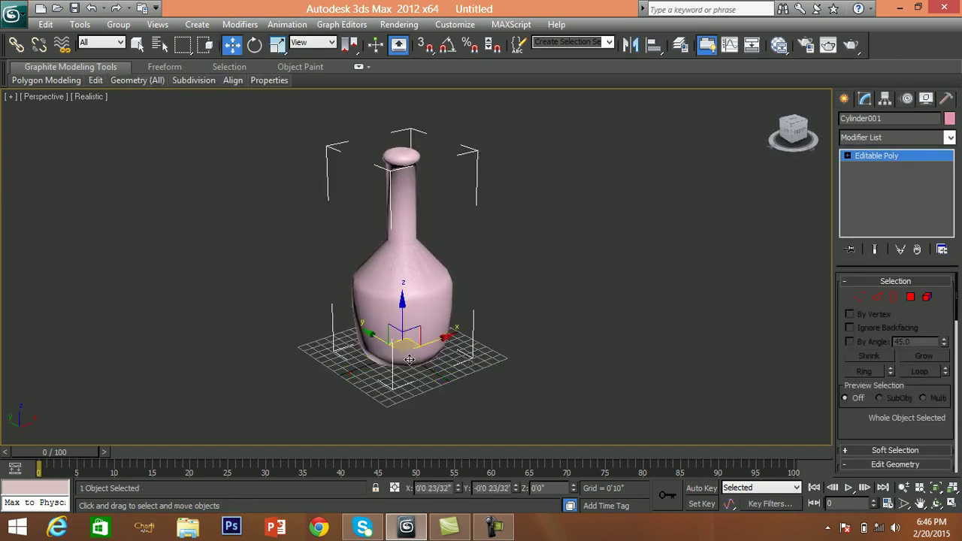
drag(456, 346, 335, 358)
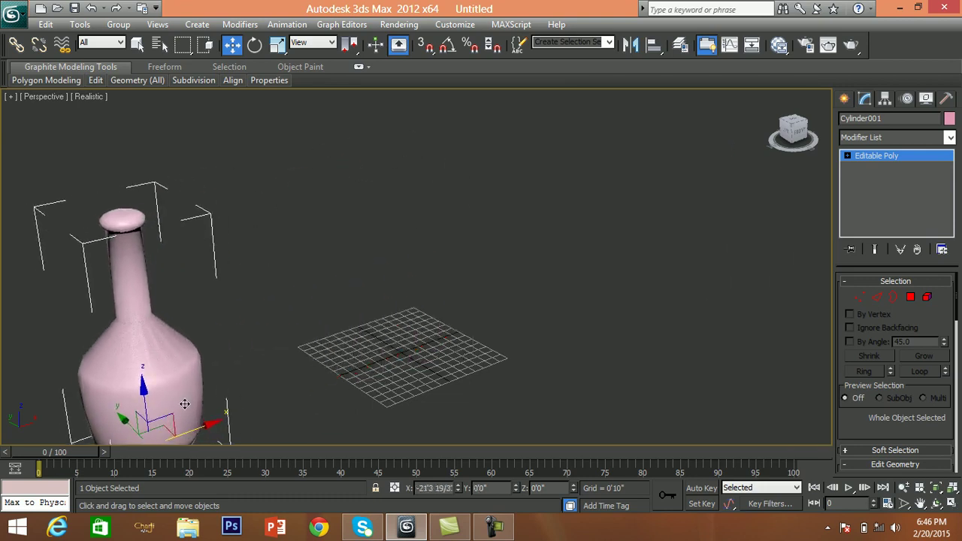
click(449, 341)
mouse_move(450, 341)
alt+middle_down()
mouse_move(429, 330)
mouse_move(381, 350)
alt+middle_up()
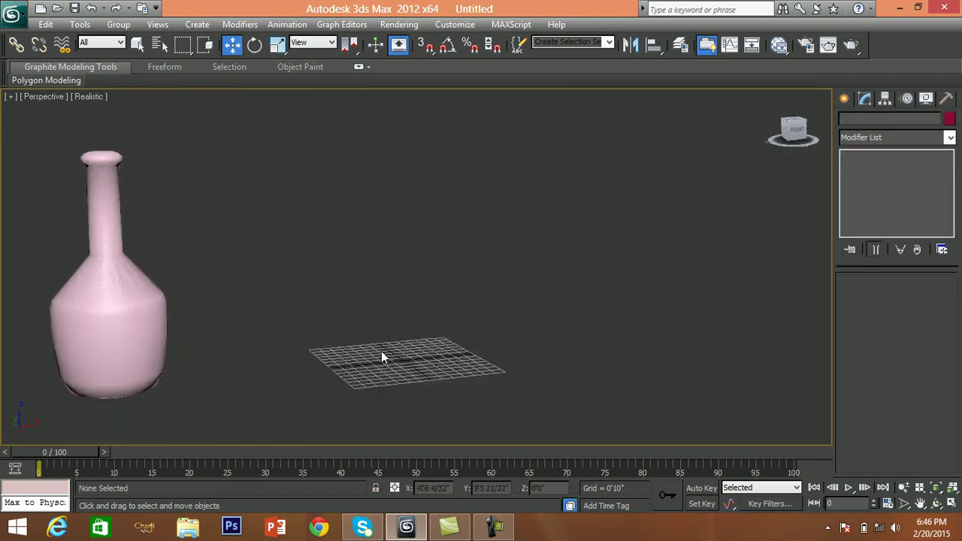
click(134, 291)
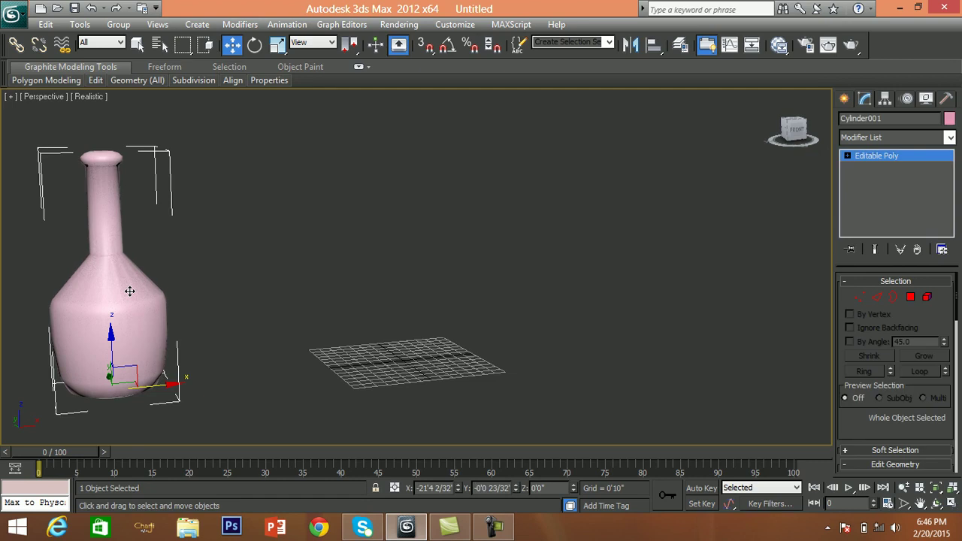
middle_drag(165, 299, 268, 300)
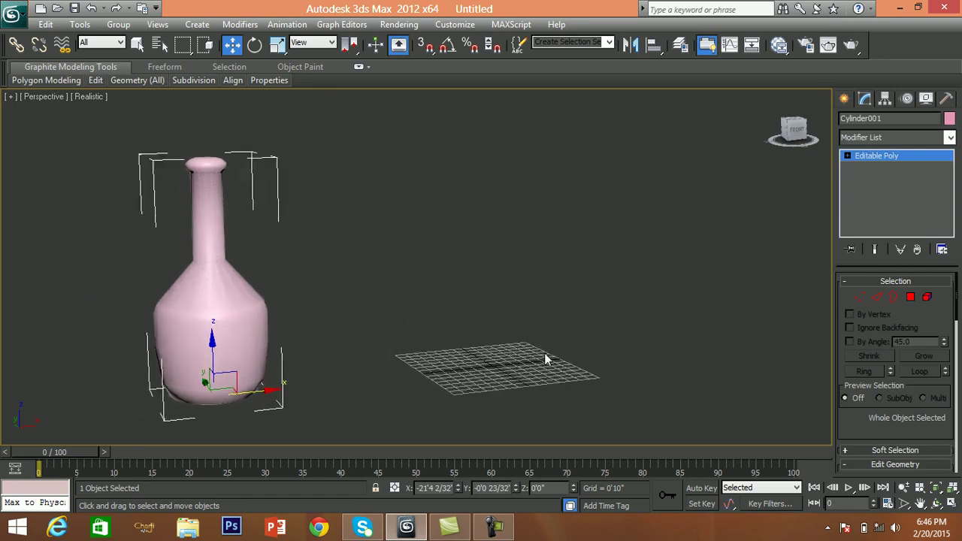
click(489, 356)
Step: Switch to the Front view and bring up Create > Shapes > Splines
key(f)
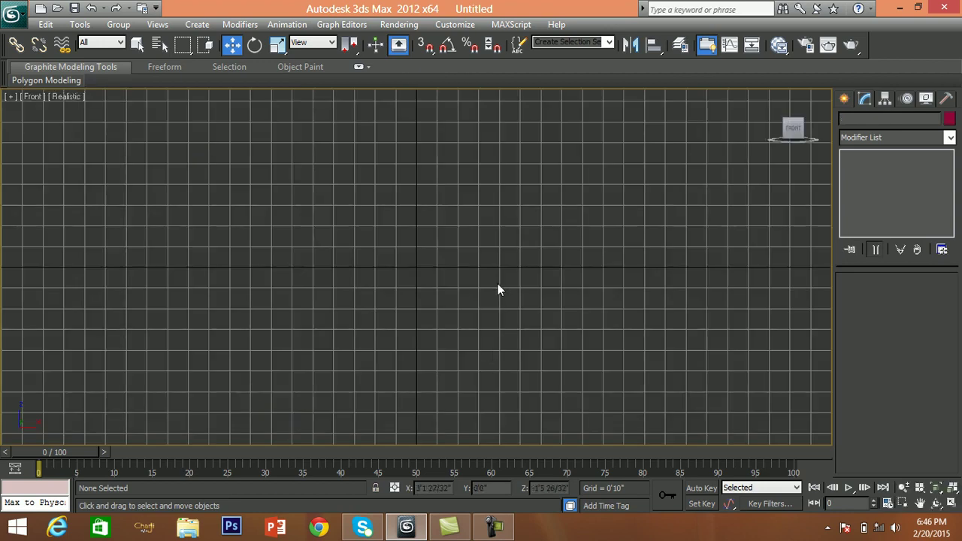
scroll(466, 293, up, 1)
scroll(388, 243, down, 2)
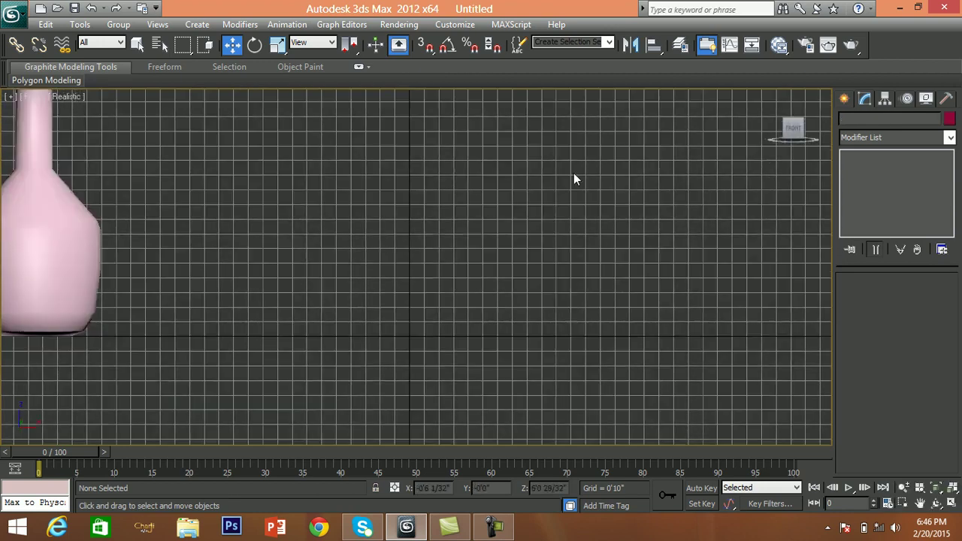
click(844, 99)
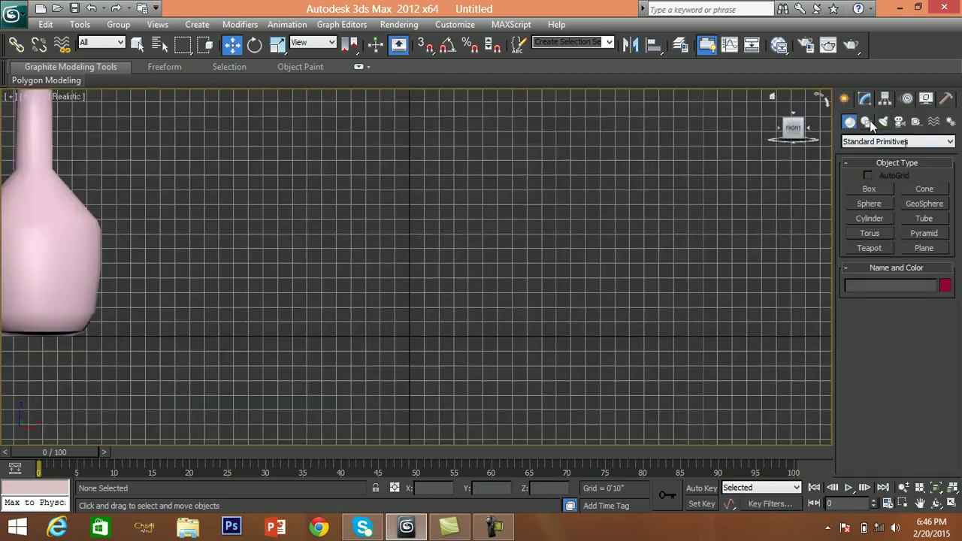
click(867, 122)
middle_drag(683, 217, 688, 278)
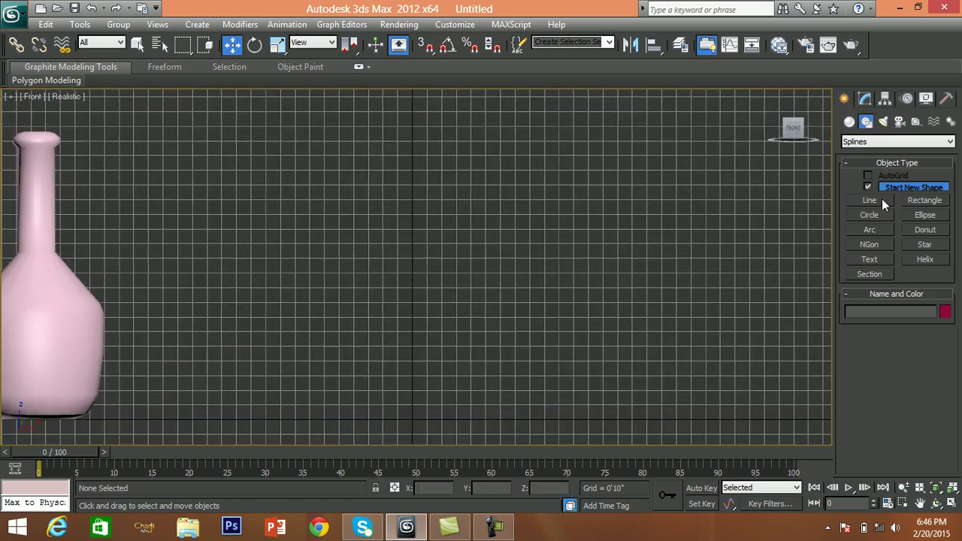
Step: Enable snapping to Grid Points only instead of Vertex, then pick the Line tool
key(s)
right_click(423, 47)
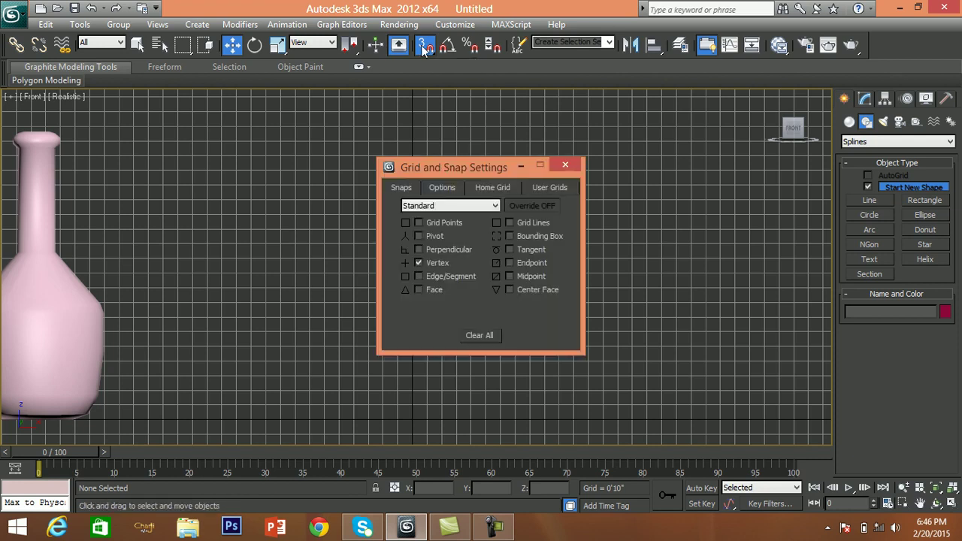
click(436, 261)
click(435, 220)
click(568, 166)
middle_drag(522, 249, 513, 249)
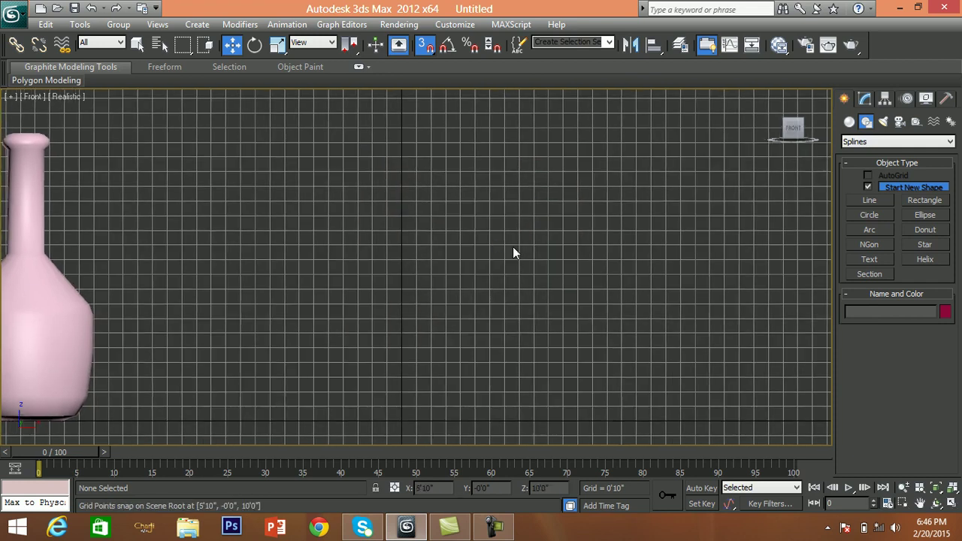
click(869, 200)
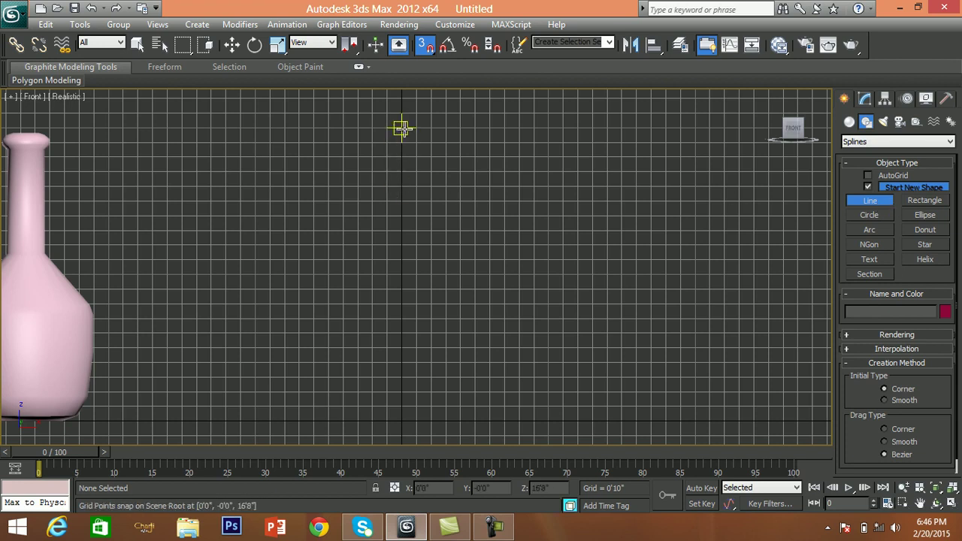
Step: Draw a half-bottle profile: lip, straight neck, sloped shoulder, straight side, base back to centre
click(401, 128)
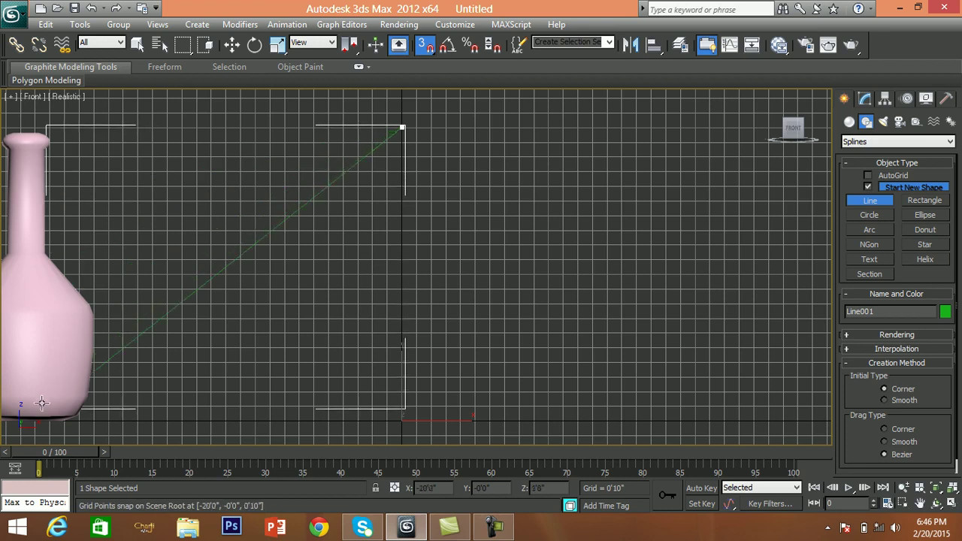
click(429, 128)
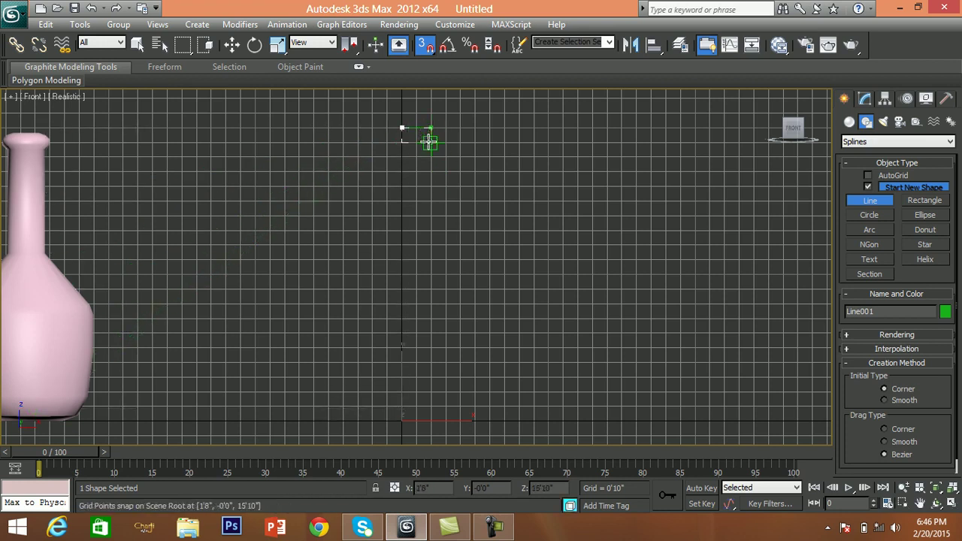
click(429, 142)
click(416, 141)
click(416, 231)
click(489, 303)
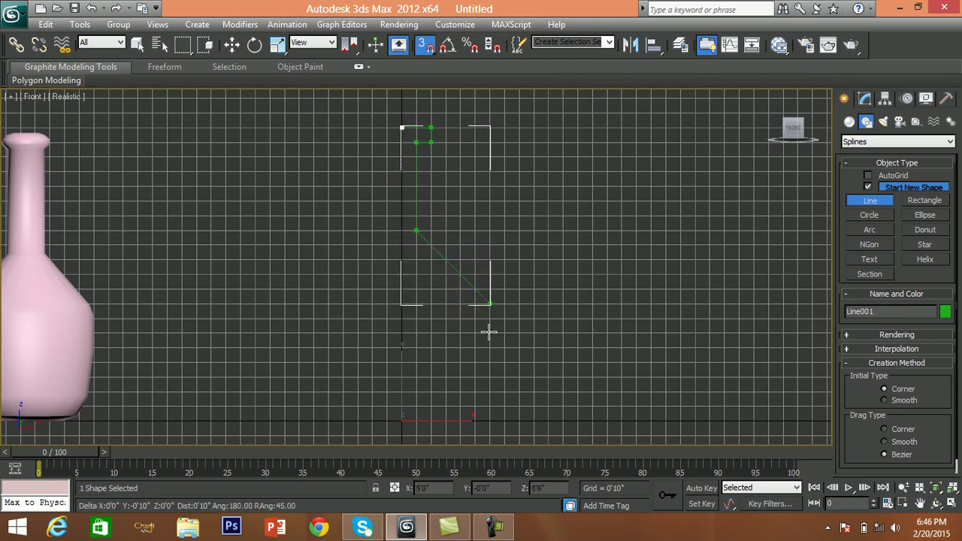
click(490, 391)
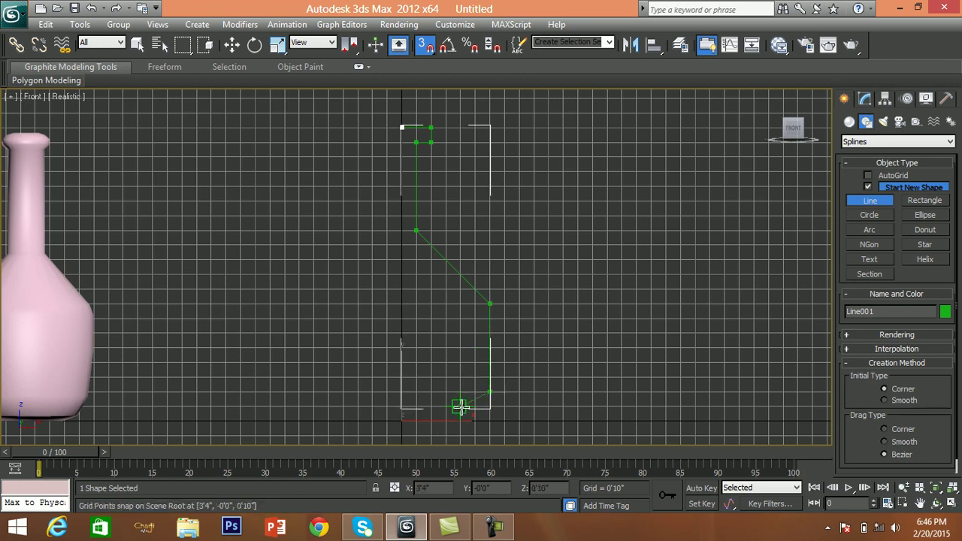
click(473, 407)
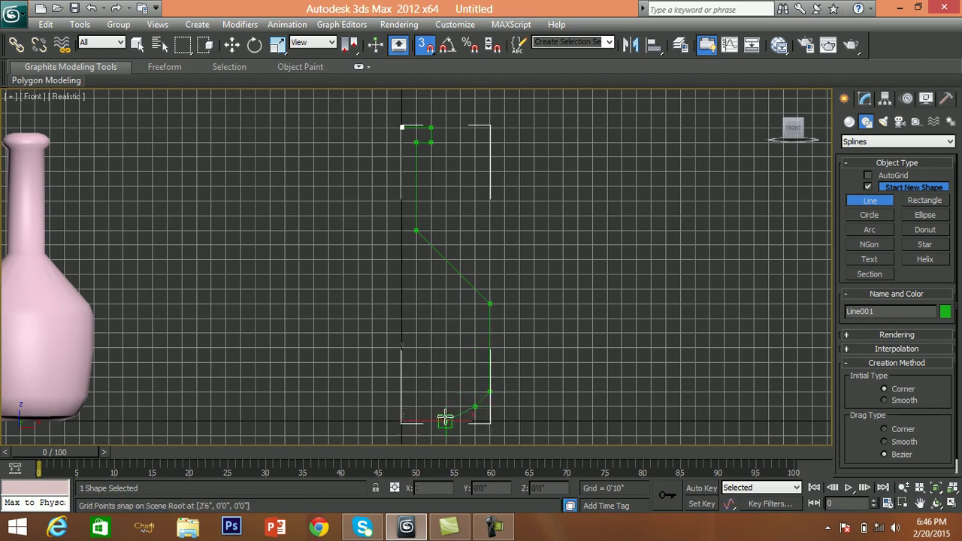
click(402, 422)
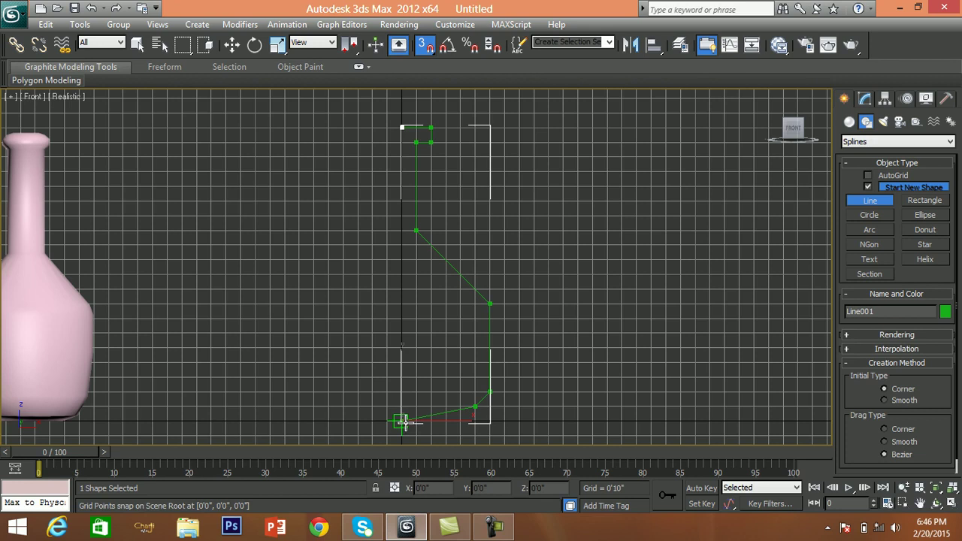
right_click(402, 423)
middle_drag(516, 318, 515, 307)
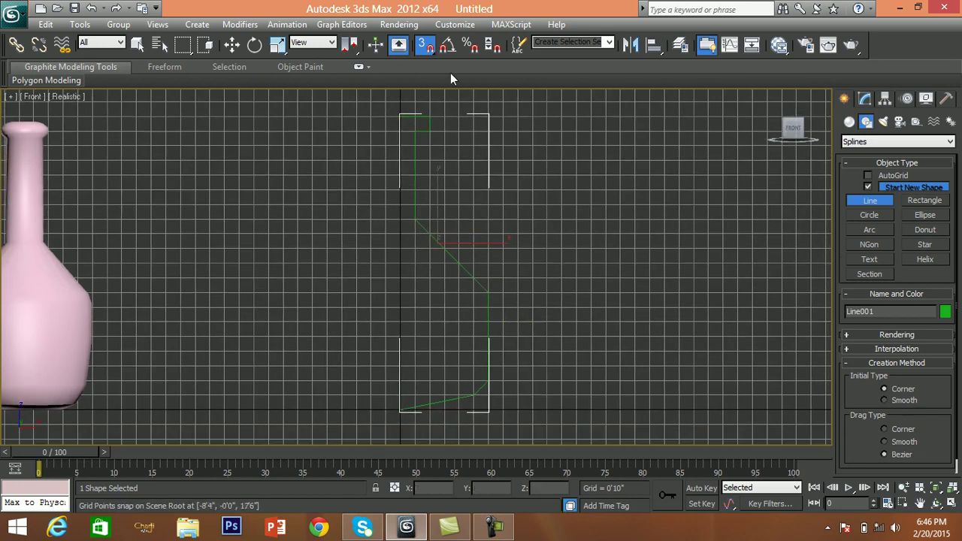
Step: Turn off grid snapping and open Line001's Modifier List at Lathe
key(w)
middle_drag(575, 222, 578, 222)
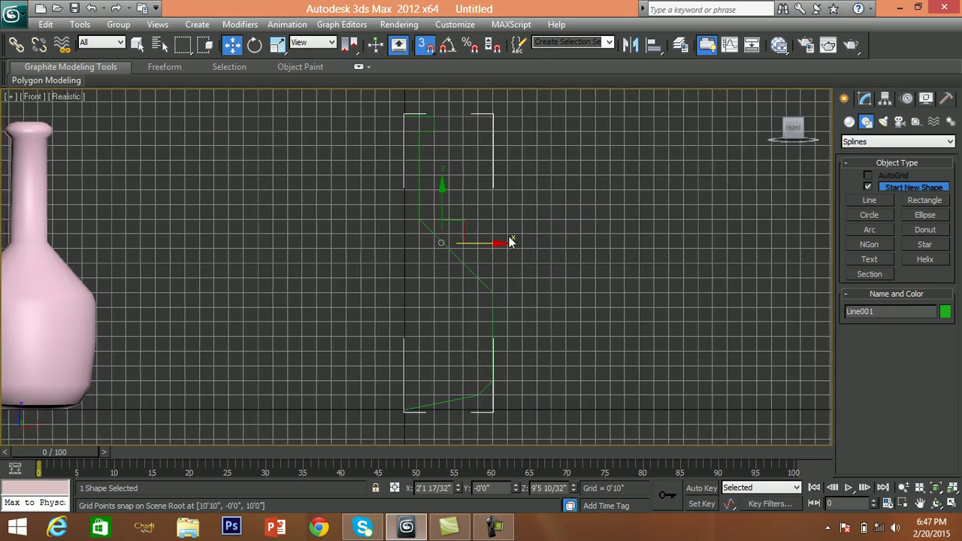
key(s)
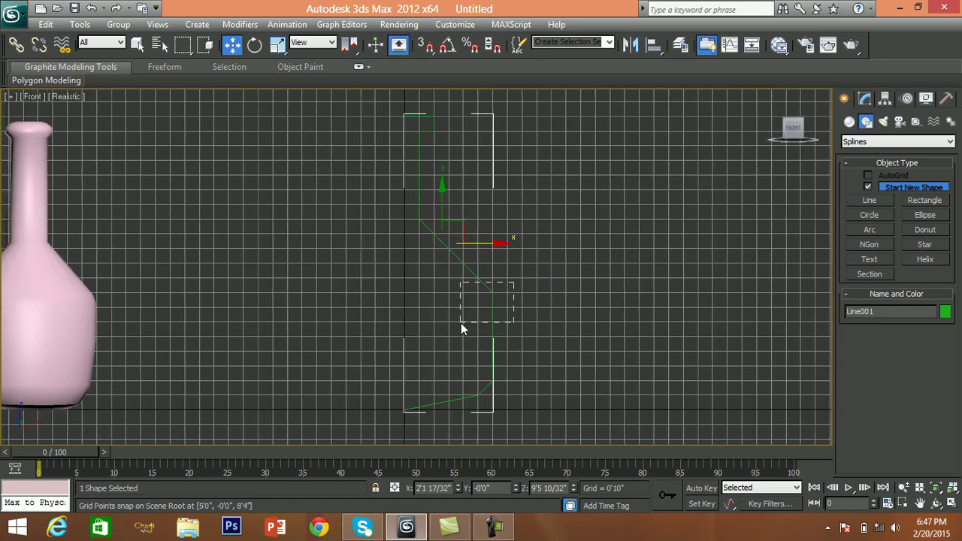
click(865, 100)
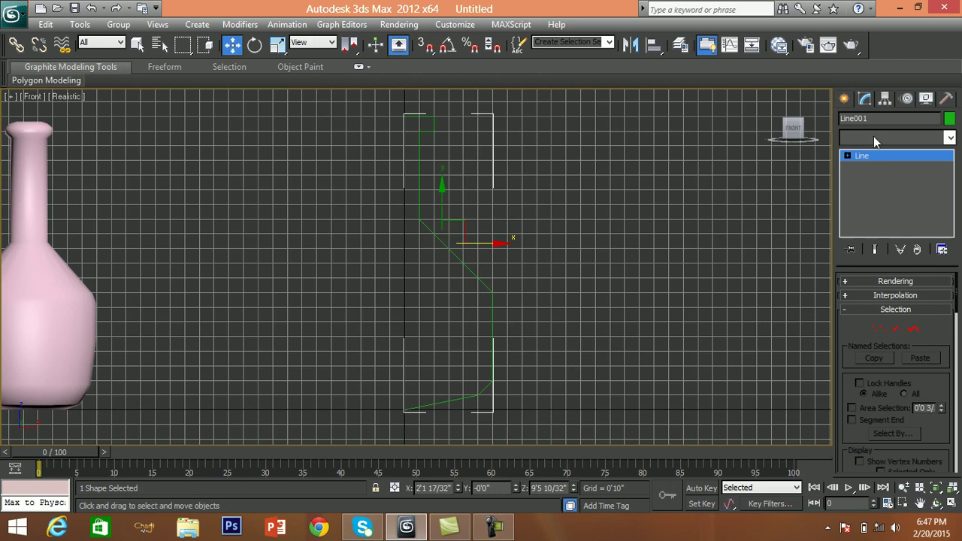
click(875, 139)
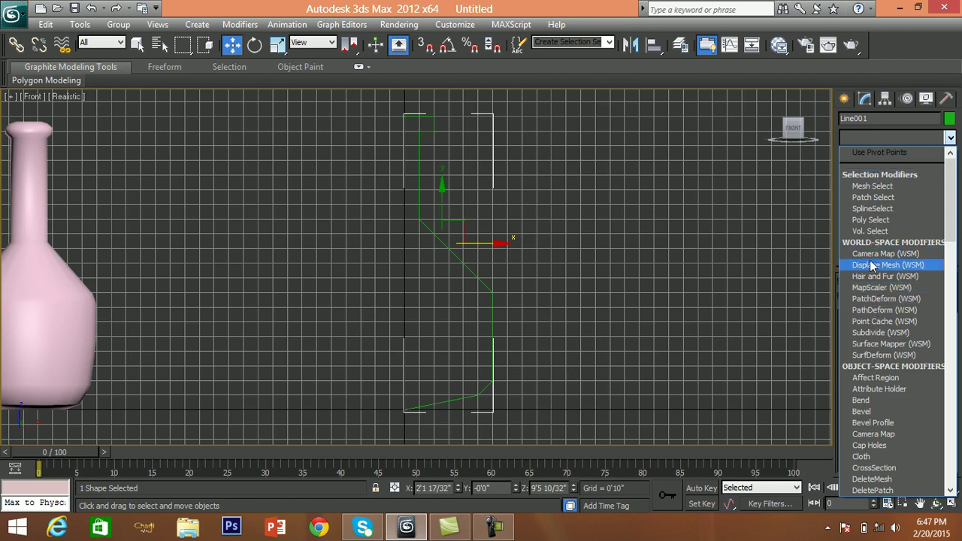
key(l)
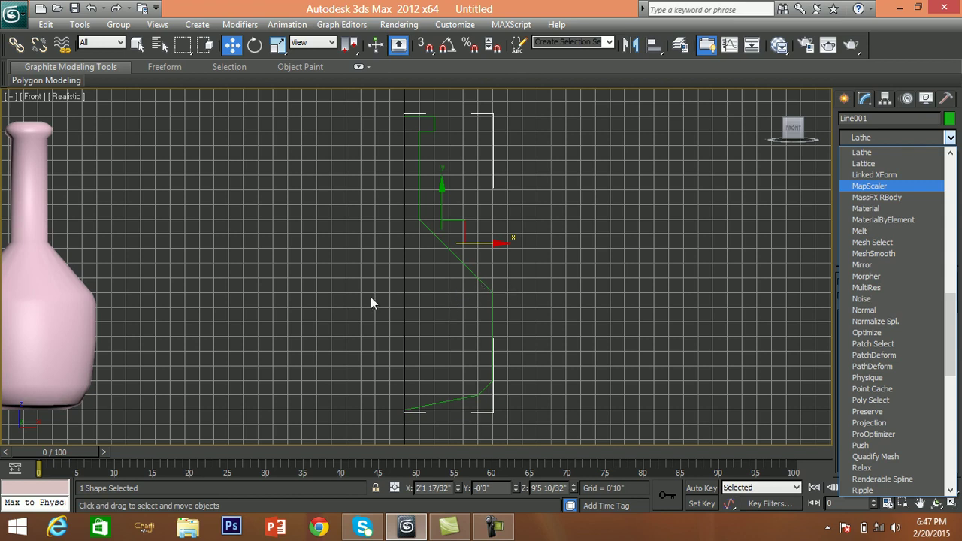
Step: Apply Lathe to Line001 and move its Axis along X into a solid green bottle
click(872, 156)
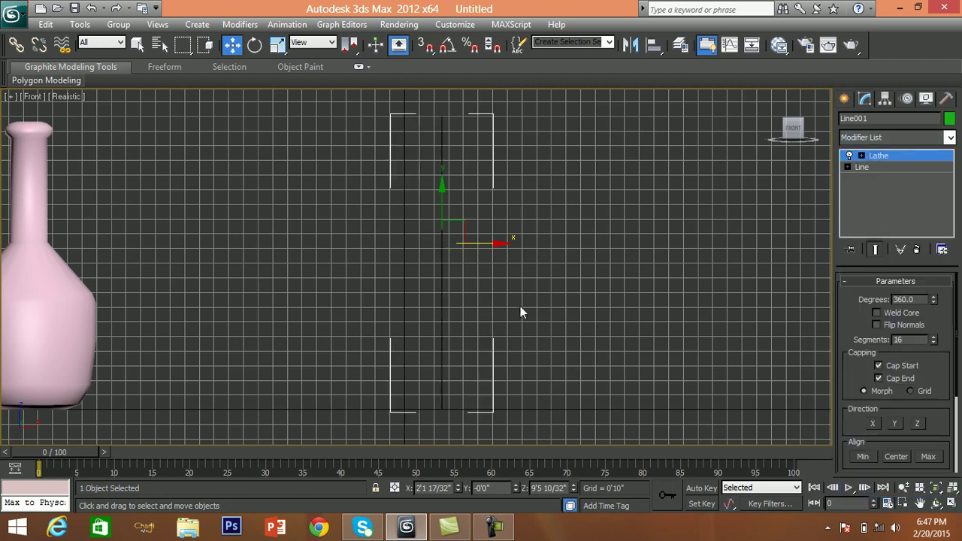
middle_drag(511, 269, 524, 286)
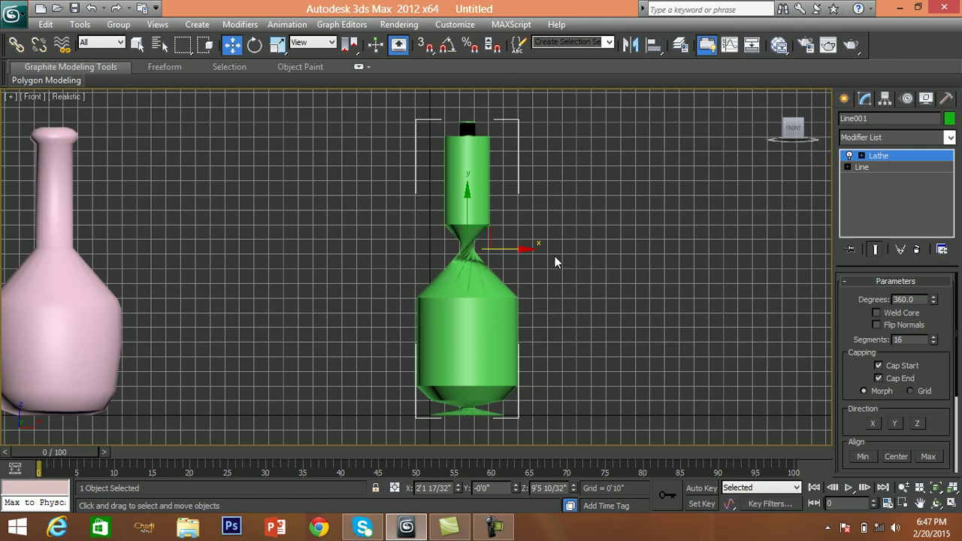
click(861, 156)
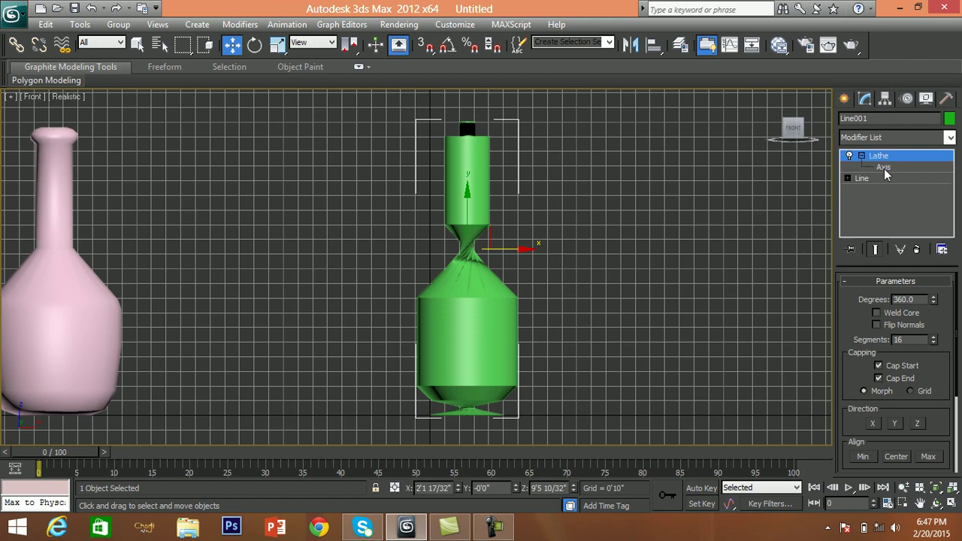
click(885, 169)
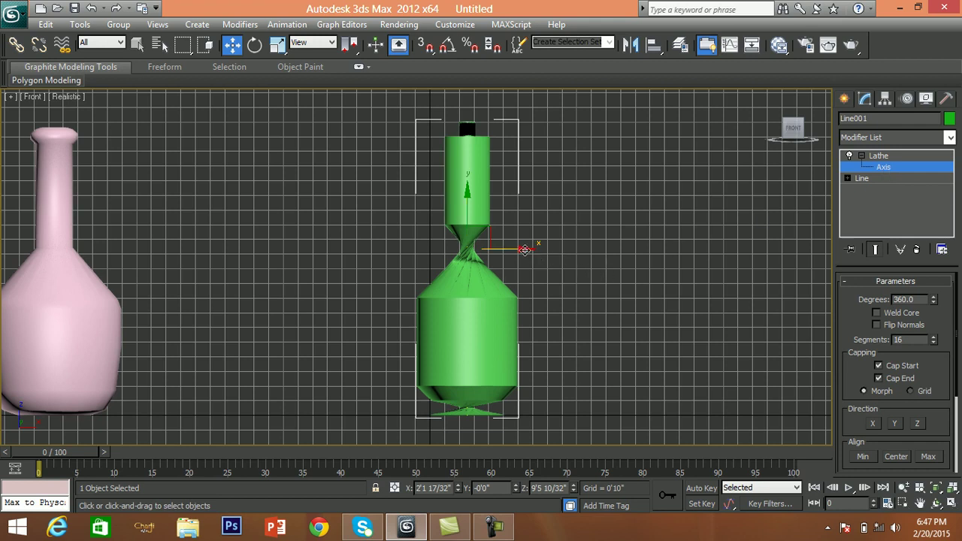
mouse_move(523, 250)
mouse_down()
mouse_move(476, 249)
mouse_move(486, 248)
mouse_up()
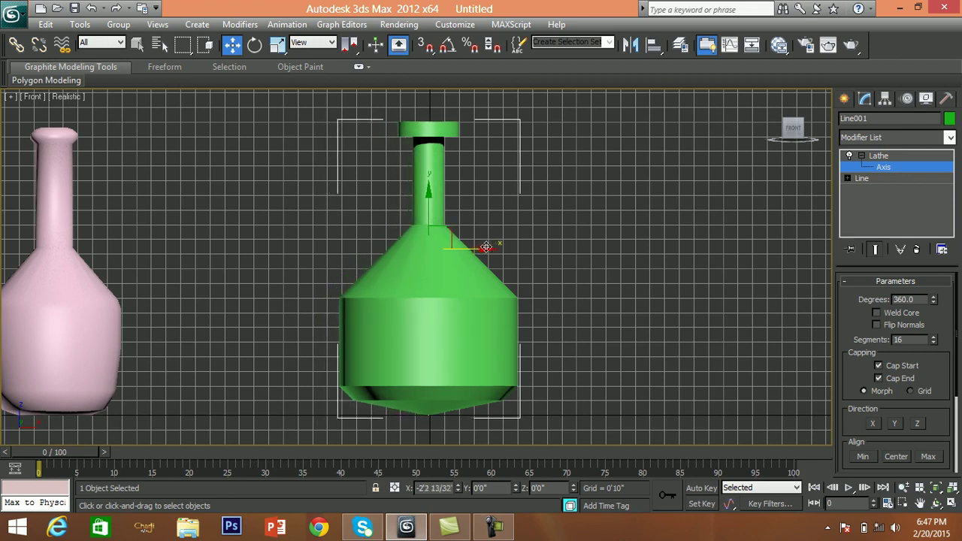
middle_drag(547, 281, 558, 269)
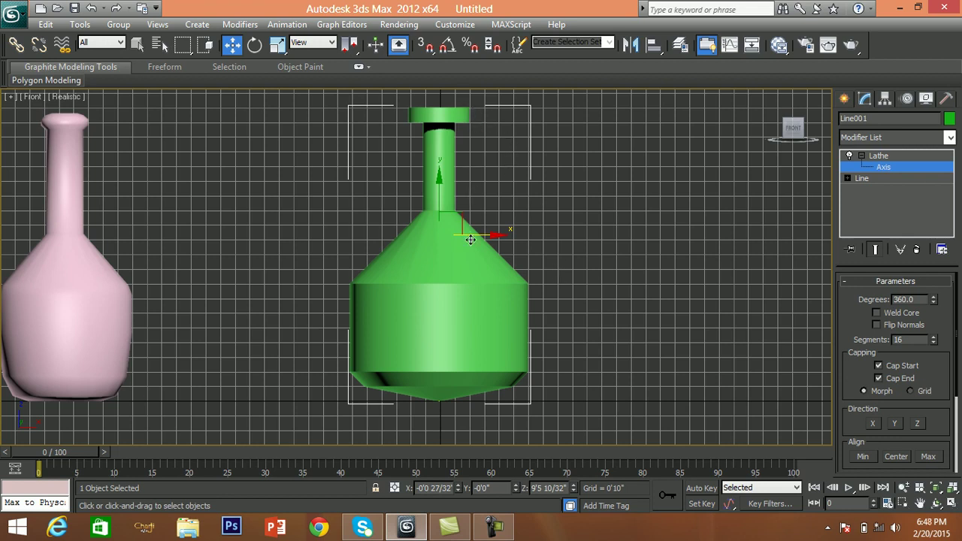
Step: Make the shoulder-body corner vertex Smooth and shift the two lower vertices left and down
click(848, 178)
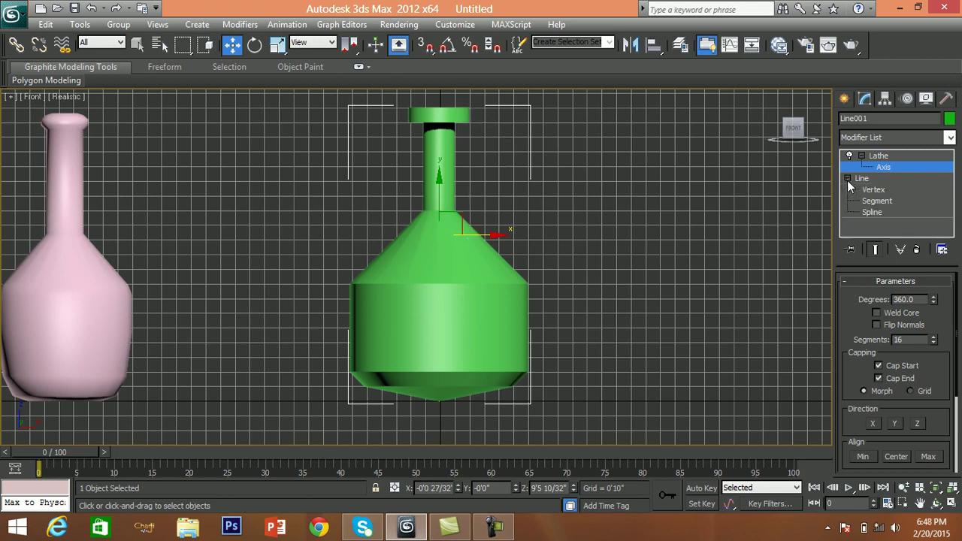
click(873, 190)
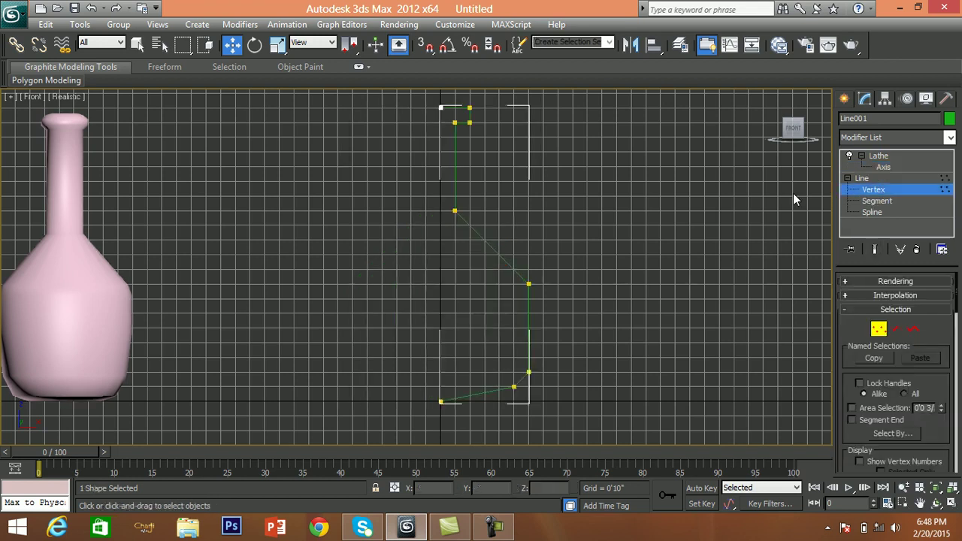
middle_drag(569, 270, 563, 287)
click(521, 301)
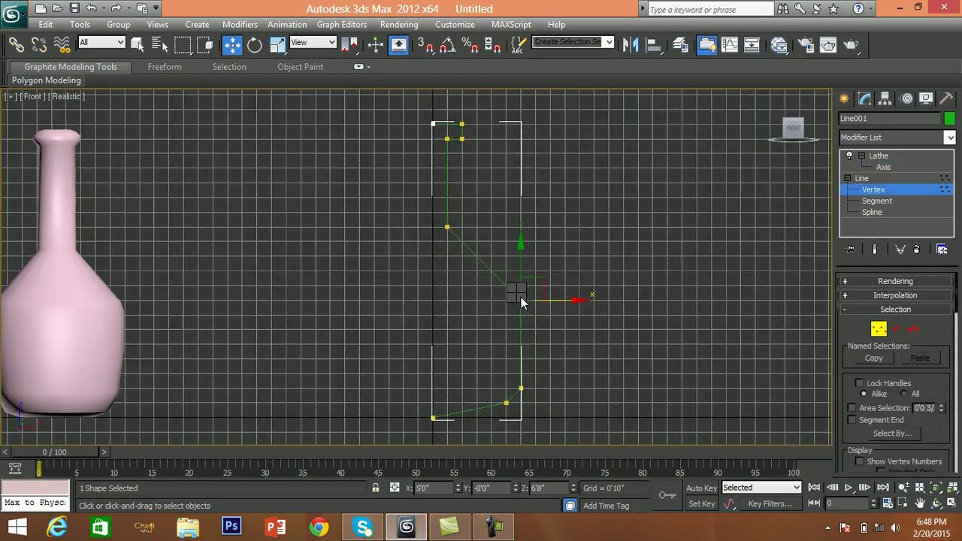
right_click(523, 303)
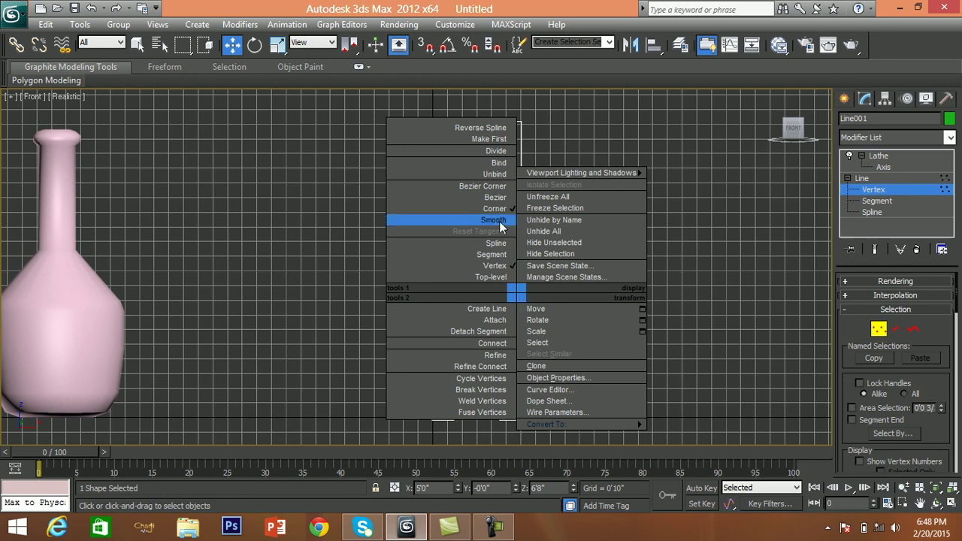
click(497, 220)
middle_drag(499, 385, 497, 365)
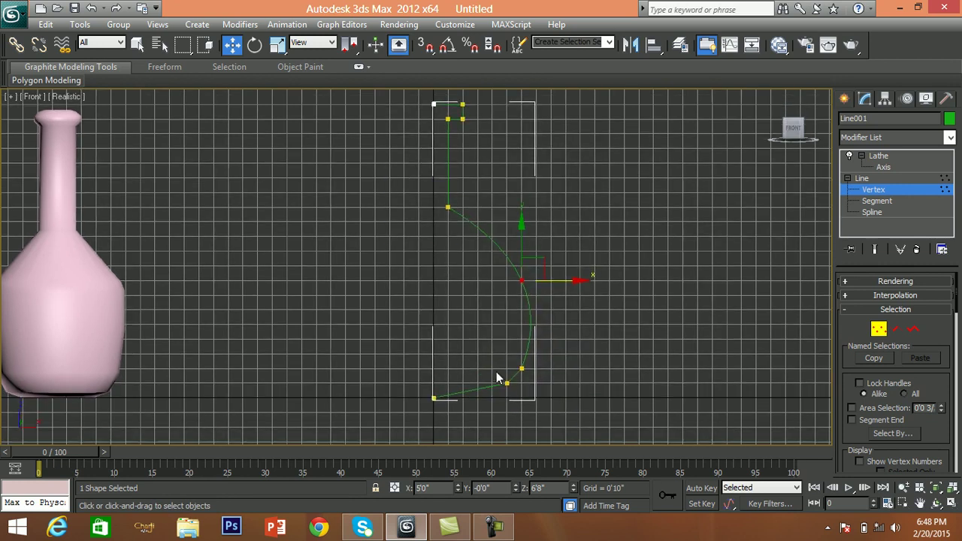
drag(536, 368, 523, 368)
drag(512, 319, 513, 327)
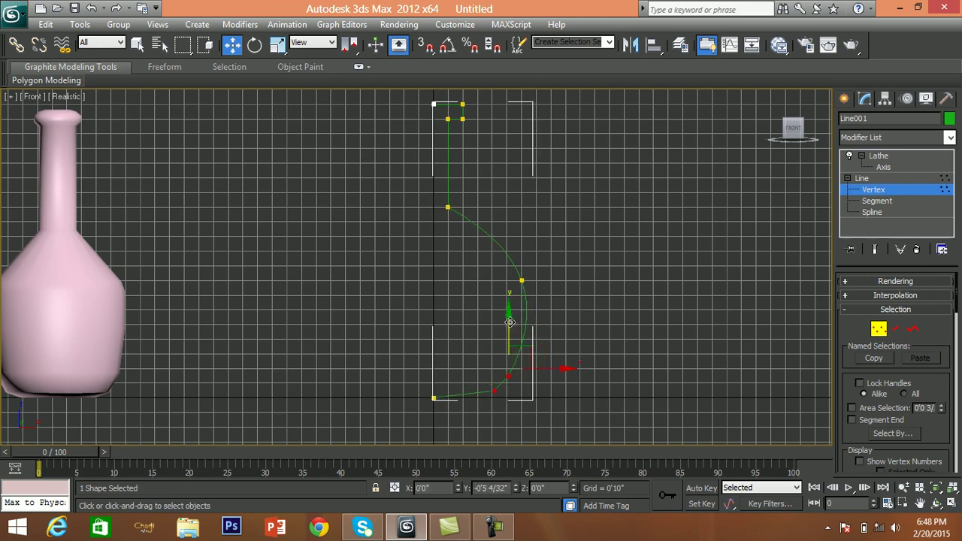
Step: Move the upper-middle vertex and make the top vertex Bezier, adjusting its handle to narrow the bulge
mouse_move(548, 269)
mouse_down()
mouse_move(495, 299)
mouse_move(523, 281)
mouse_up()
middle_drag(539, 177, 539, 224)
click(451, 167)
right_click(449, 172)
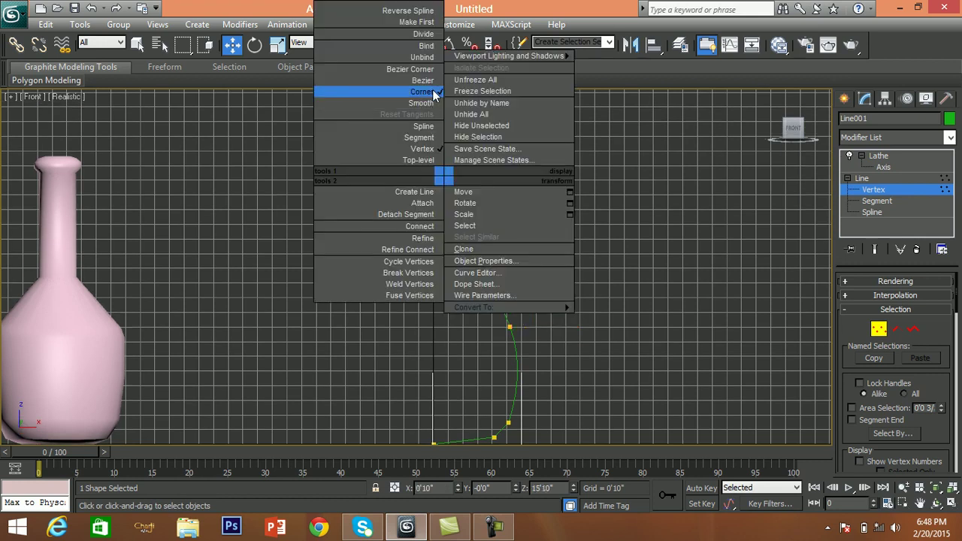
click(421, 146)
middle_drag(469, 165, 472, 200)
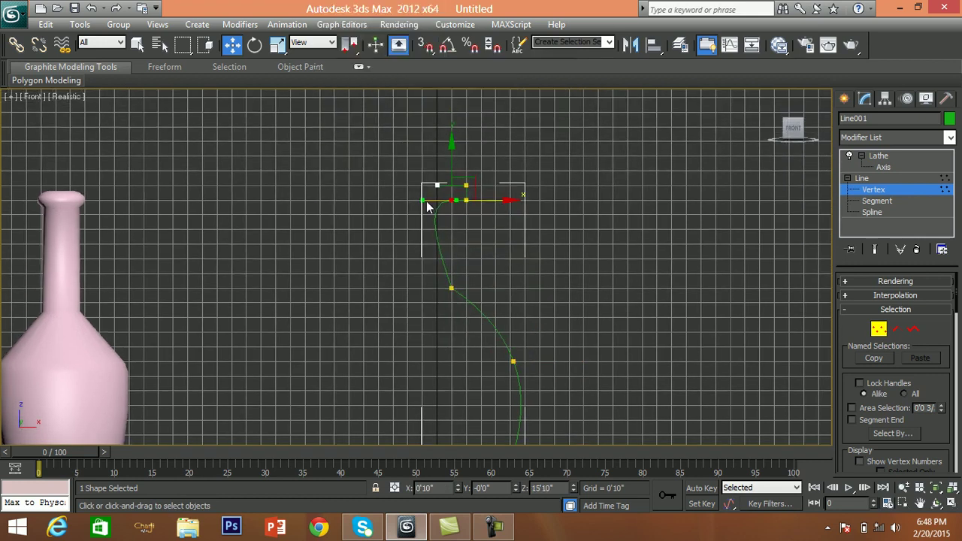
drag(424, 197, 443, 196)
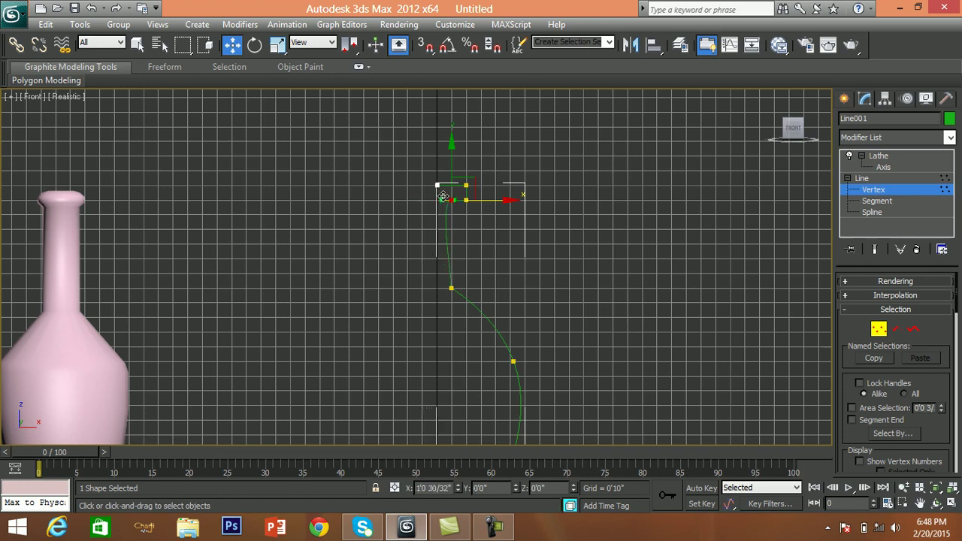
Step: Nudge the neck-top vertex slightly left and return to Line001's top level
click(526, 264)
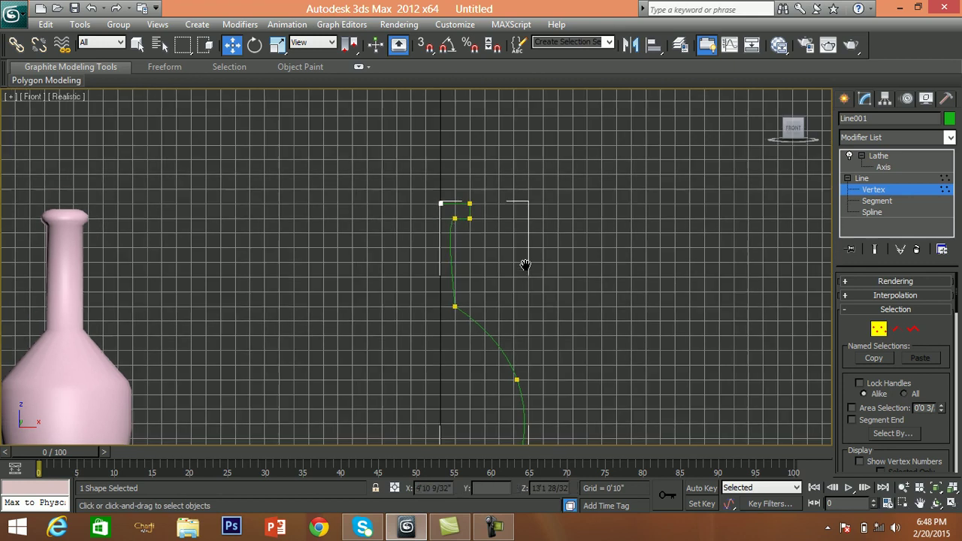
scroll(490, 232, up, 5)
mouse_move(538, 218)
mouse_down()
mouse_move(514, 239)
mouse_move(552, 229)
mouse_up()
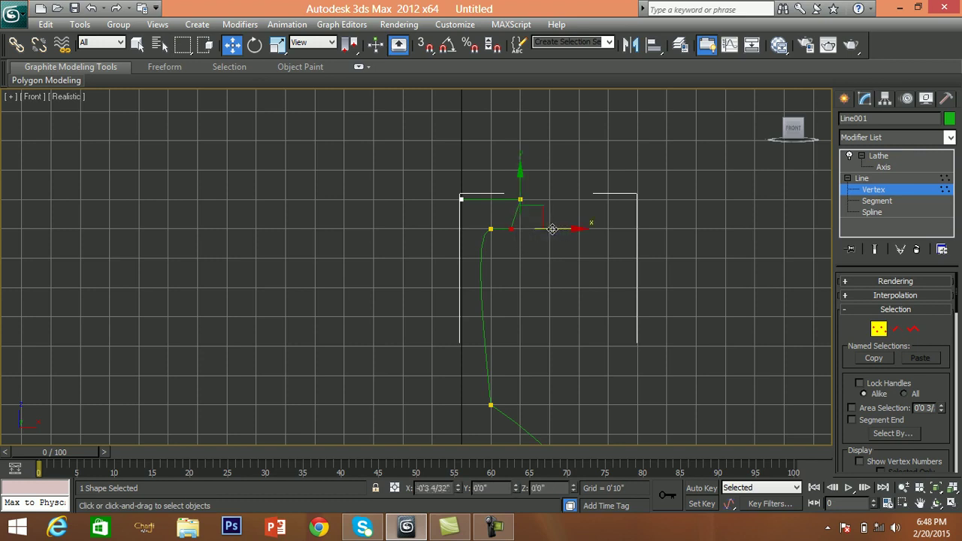
mouse_move(554, 185)
mouse_down()
mouse_move(520, 201)
mouse_move(554, 198)
mouse_move(546, 197)
mouse_up()
click(559, 299)
scroll(636, 275, down, 3)
scroll(604, 278, down, 2)
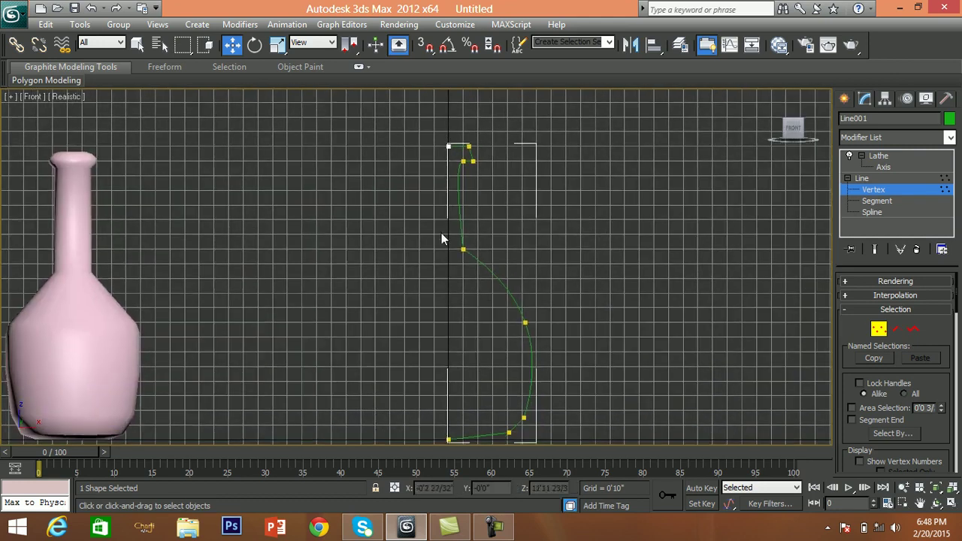
middle_drag(489, 403, 493, 384)
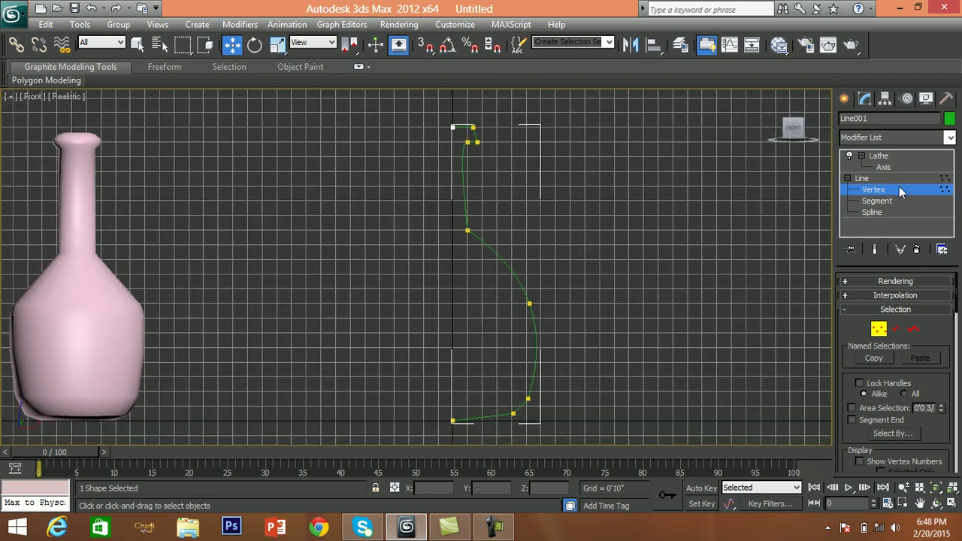
click(862, 178)
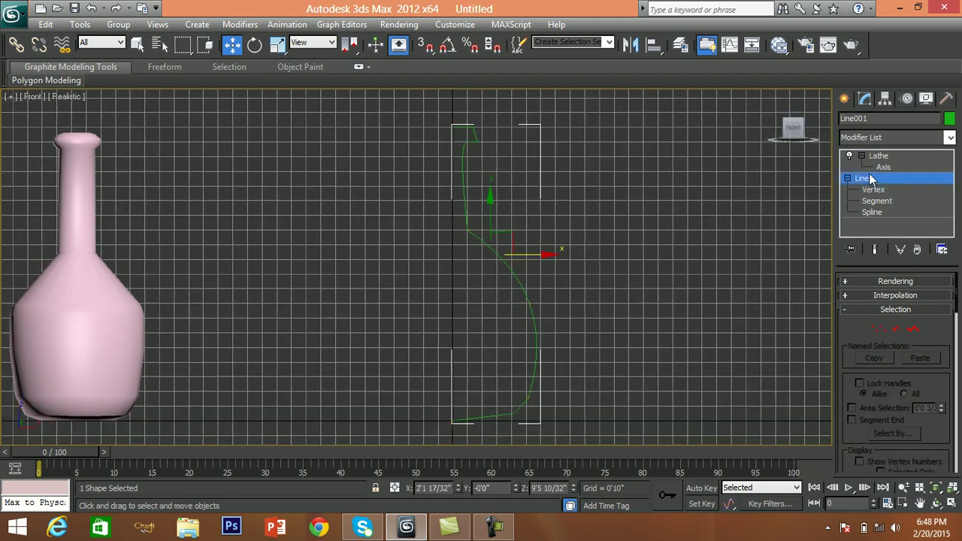
Step: Switch to a Perspective view and frame both bottles
click(881, 156)
middle_drag(587, 267, 591, 252)
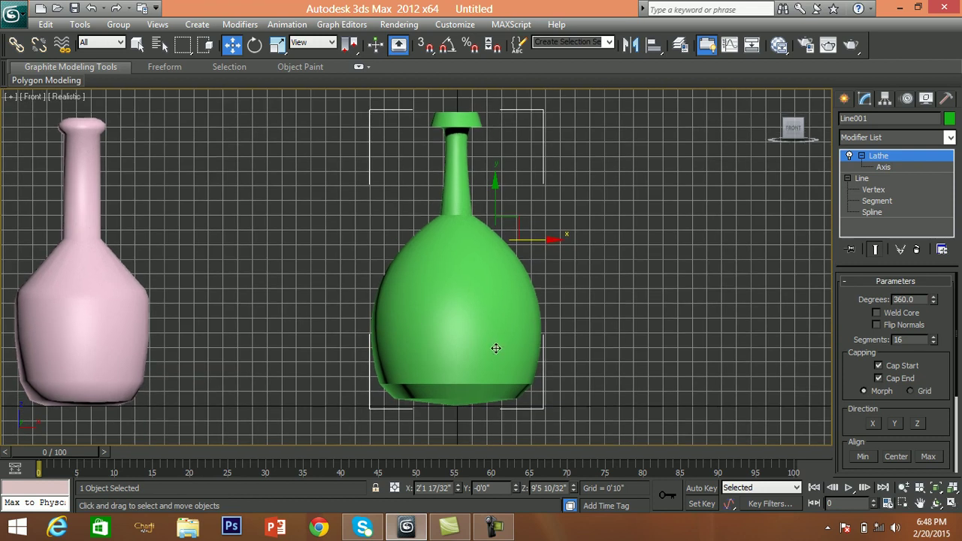
key(p)
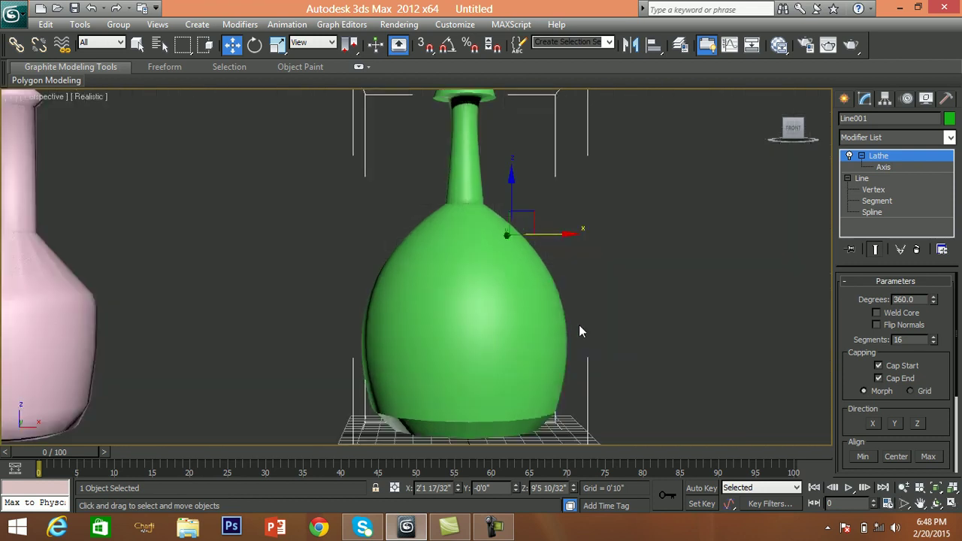
alt+middle_drag(503, 347, 520, 356)
middle_drag(475, 334, 484, 361)
middle_drag(377, 282, 273, 251)
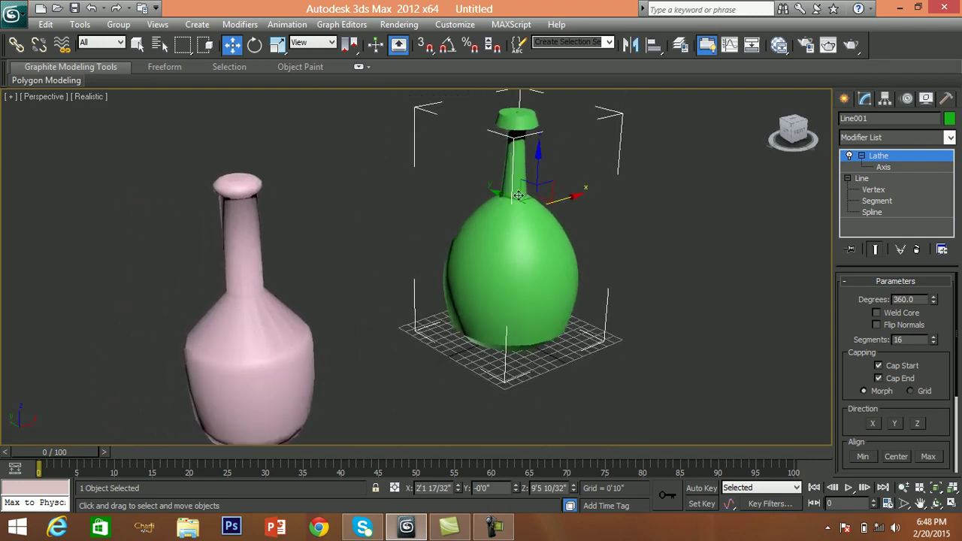
alt+middle_drag(571, 342, 562, 346)
Step: Move the pink bottle right beside the green bottle, then reselect the green bottle
click(289, 332)
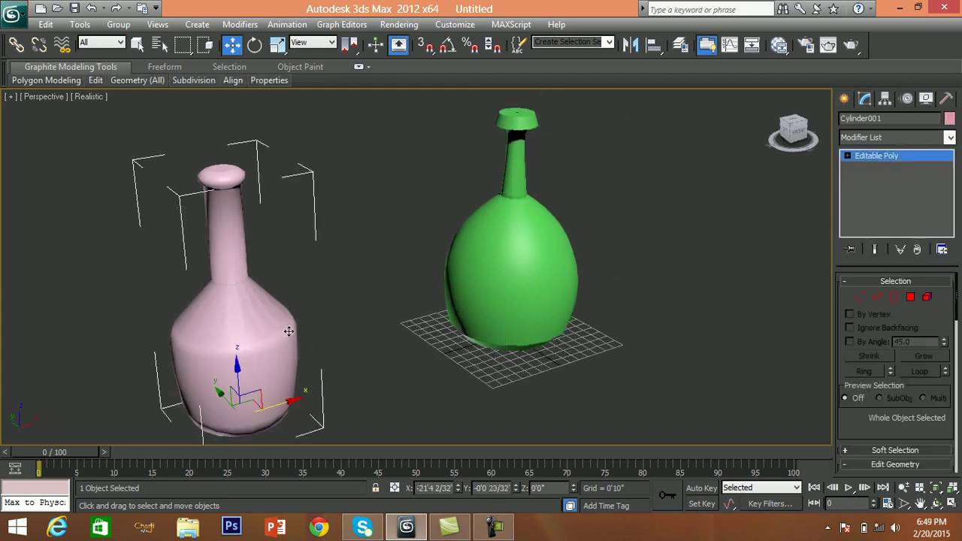
drag(290, 402, 376, 376)
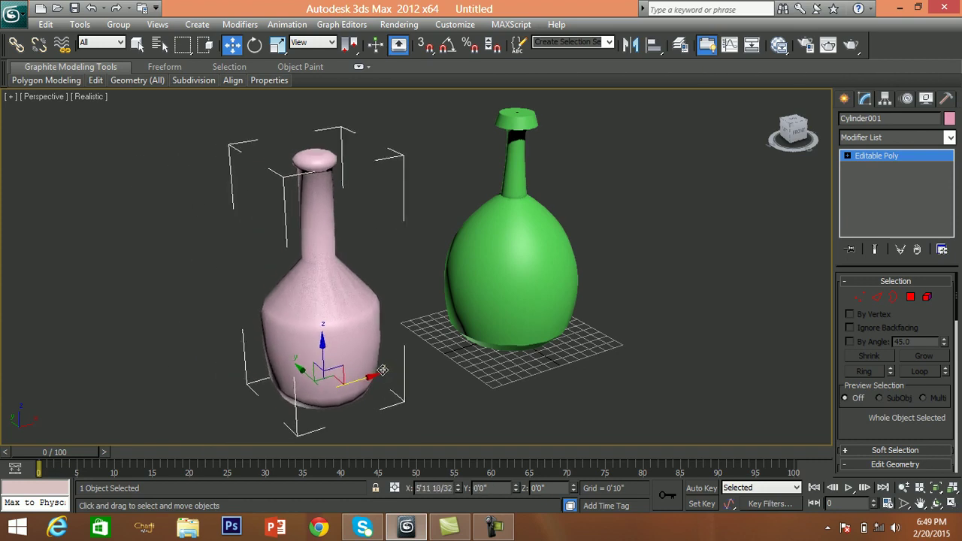
scroll(390, 362, up, 2)
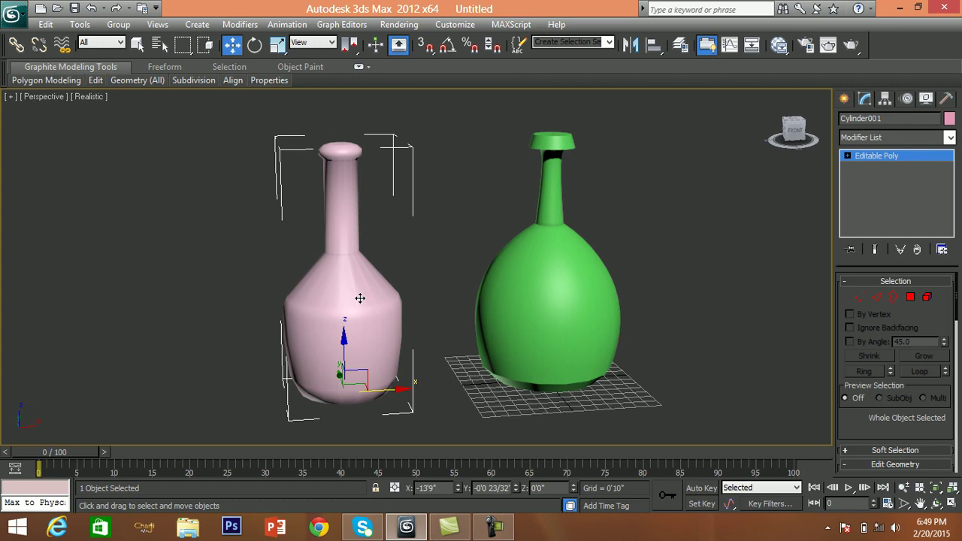
click(500, 337)
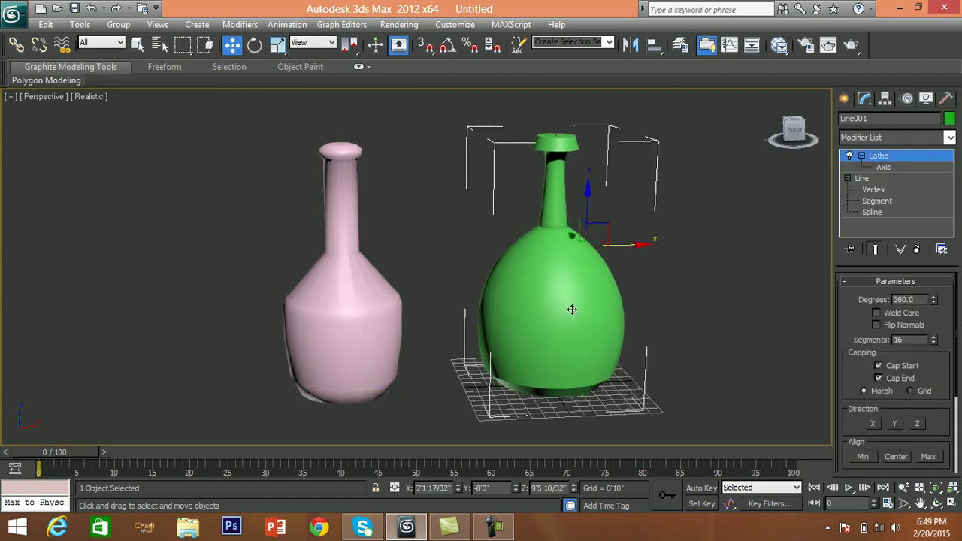
Step: Toggle wireframe on and back to shaded while orbiting to look down on the bottles
key(F3)
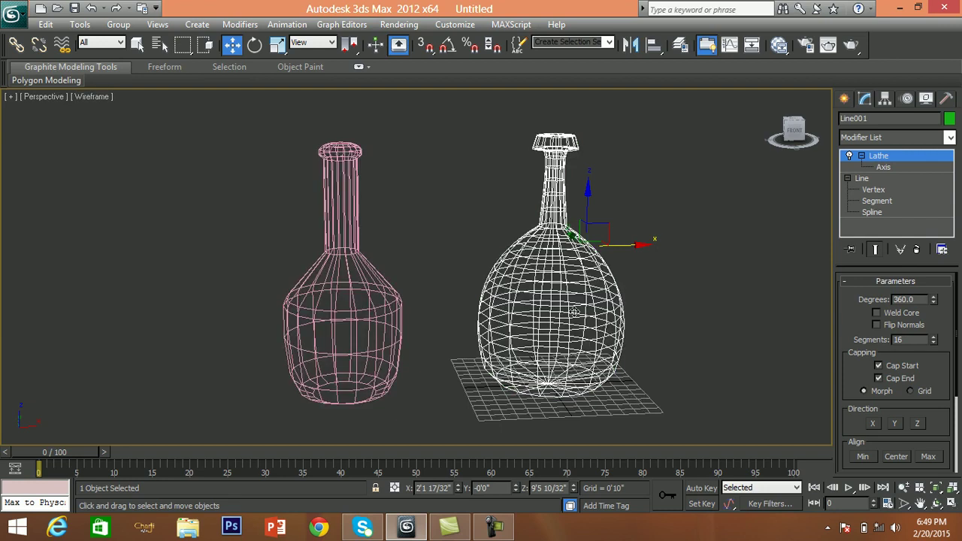
mouse_move(568, 312)
alt+middle_down()
mouse_move(550, 329)
mouse_move(558, 365)
alt+middle_up()
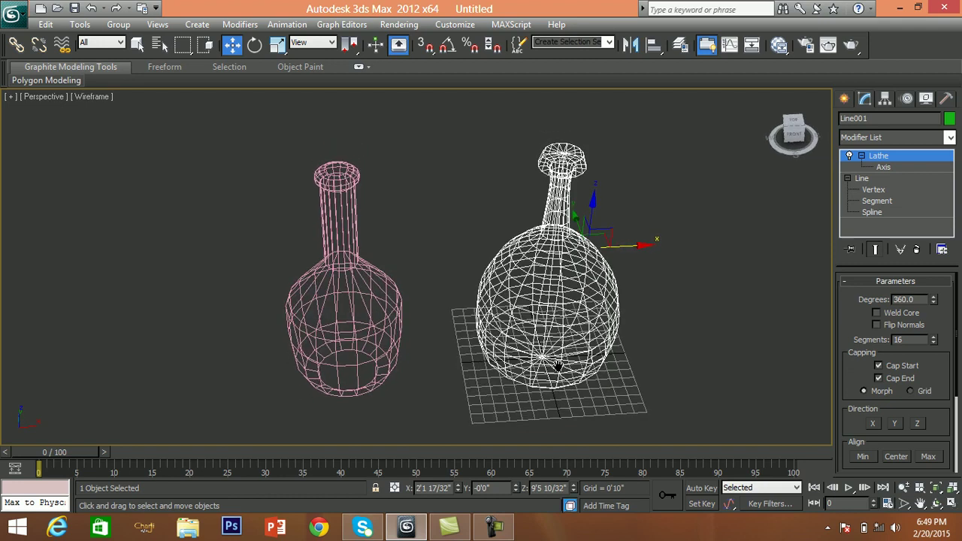
key(F3)
alt+middle_drag(558, 366, 551, 264)
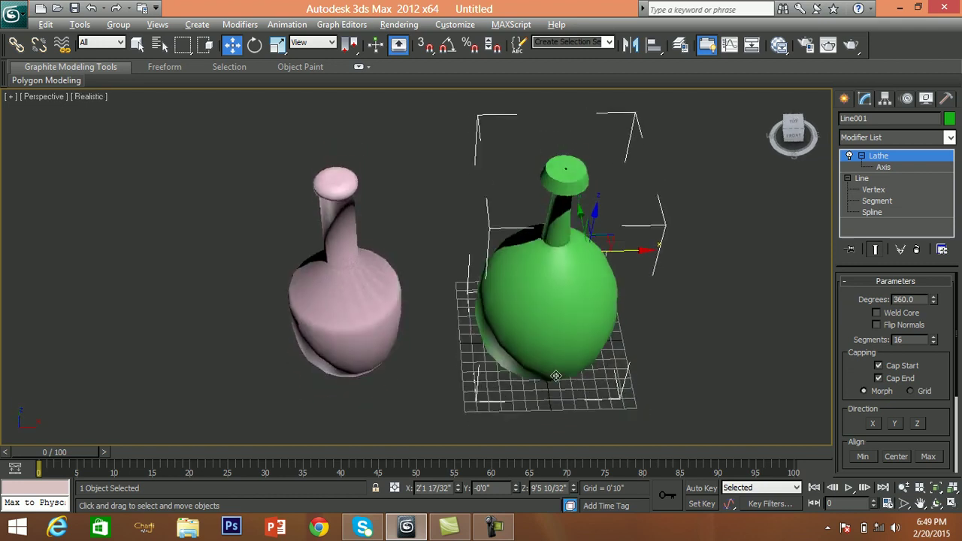
scroll(551, 264, up, 3)
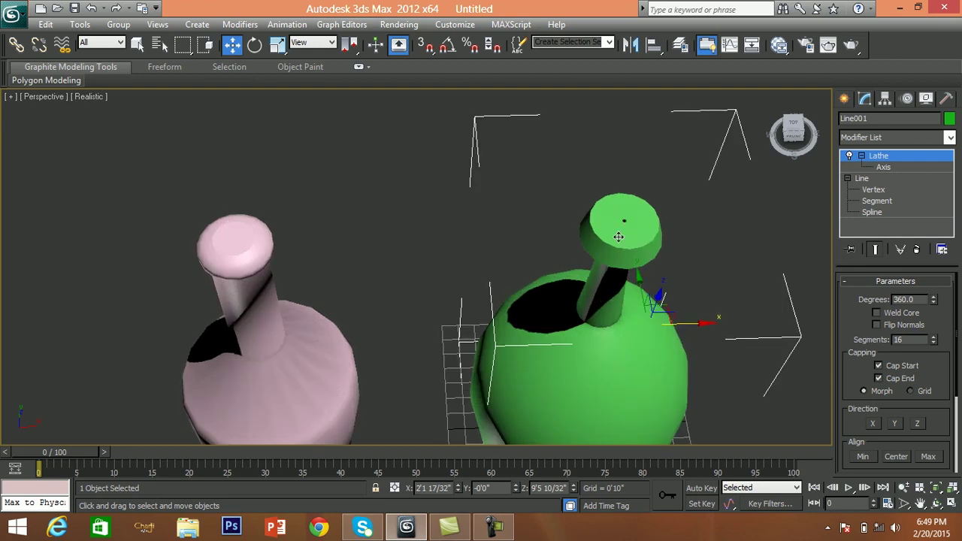
alt+middle_drag(630, 220, 337, 244)
Step: Select the pink Cylinder001 and zoom in on the top of its neck
click(324, 239)
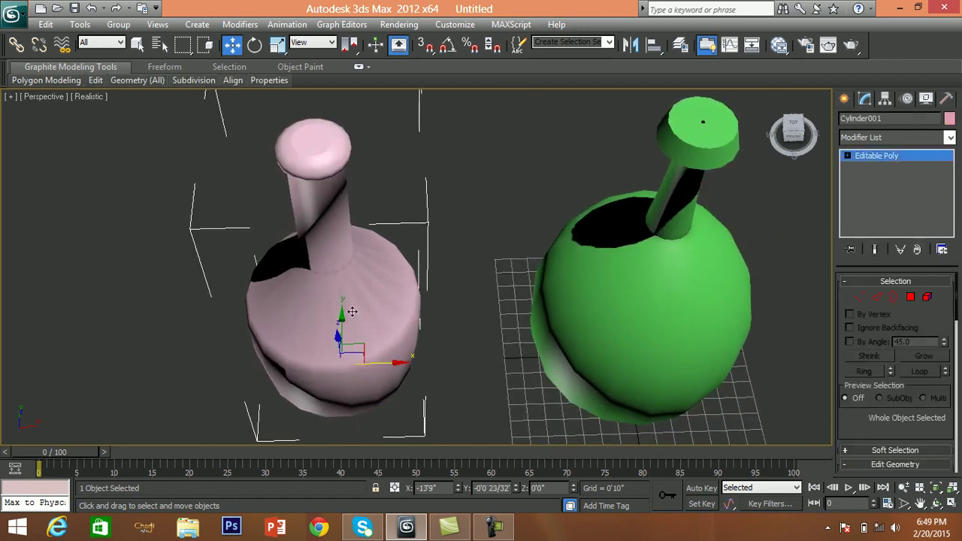
mouse_move(351, 316)
alt+middle_down()
mouse_move(365, 271)
mouse_move(385, 316)
alt+middle_up()
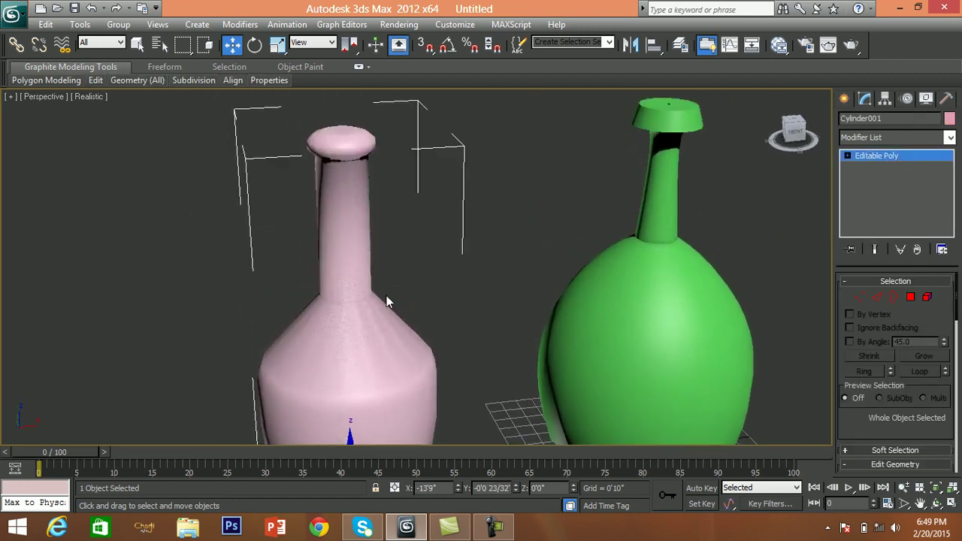
mouse_move(340, 275)
middle_down()
mouse_move(350, 327)
mouse_move(383, 318)
middle_up()
scroll(381, 319, up, 3)
scroll(382, 319, up, 3)
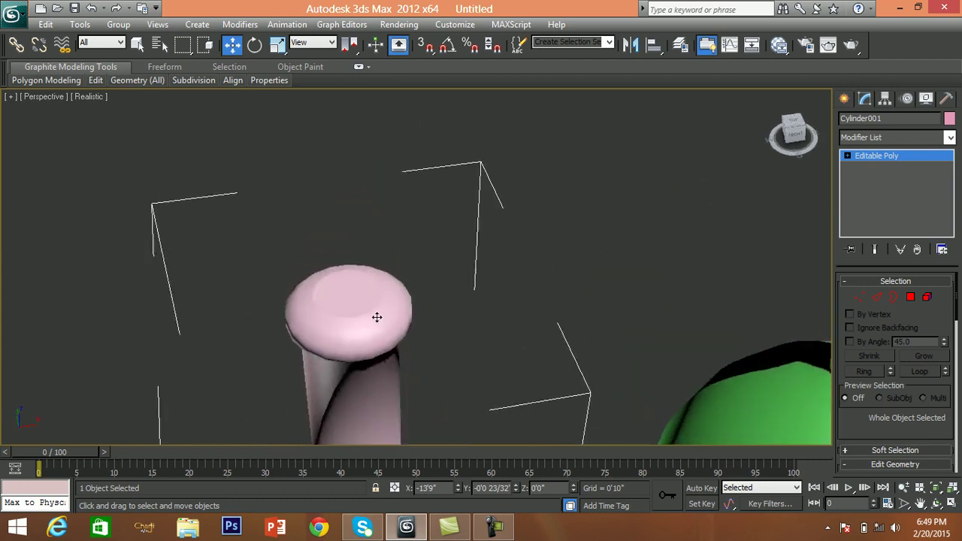
Step: Delete the pink bottle's top cap polygon to open its neck
click(911, 297)
click(350, 326)
middle_drag(349, 327, 375, 308)
key(Delete)
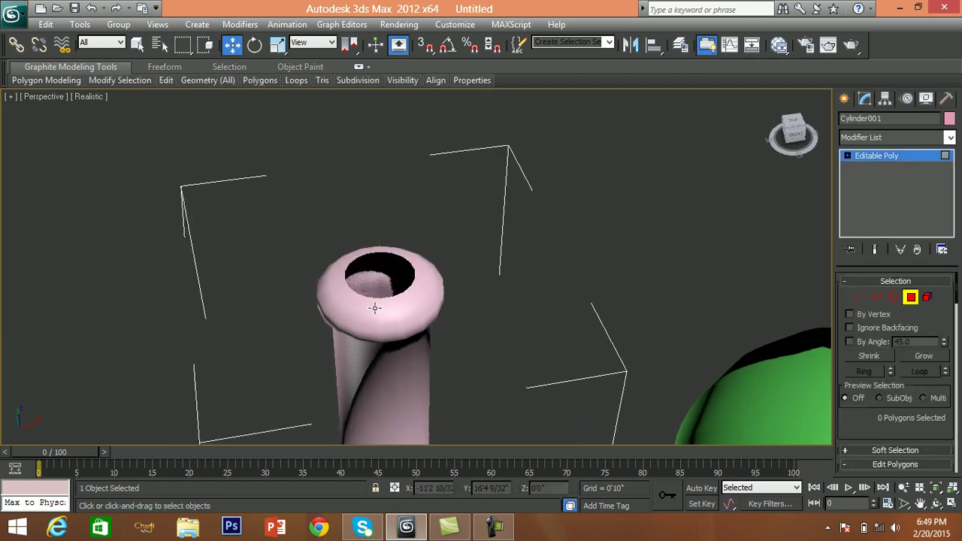
scroll(375, 308, down, 3)
middle_drag(375, 307, 322, 321)
scroll(444, 277, down, 2)
alt+middle_drag(443, 276, 445, 293)
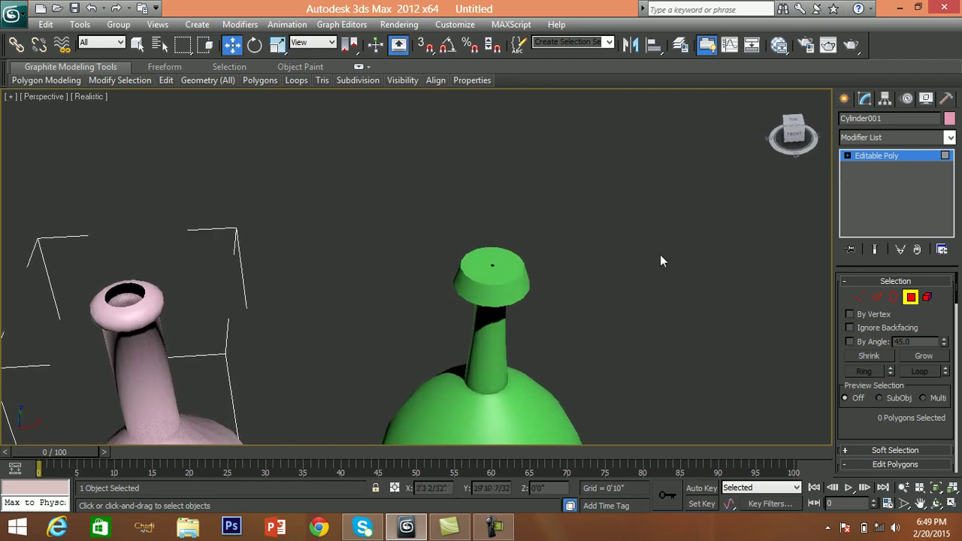
Step: Leave Polygon mode and select the green Line001 bottle, framing its neck
click(910, 297)
click(494, 315)
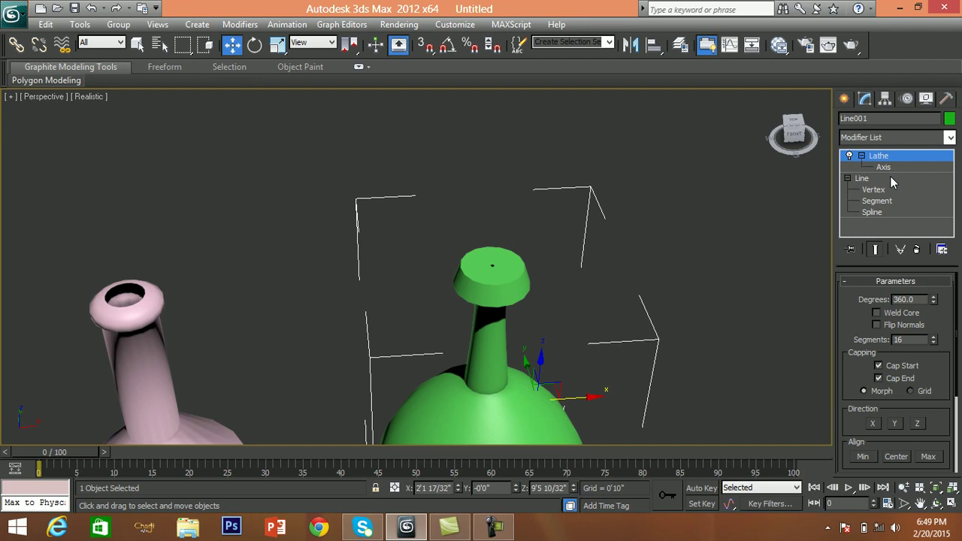
middle_drag(495, 360, 491, 334)
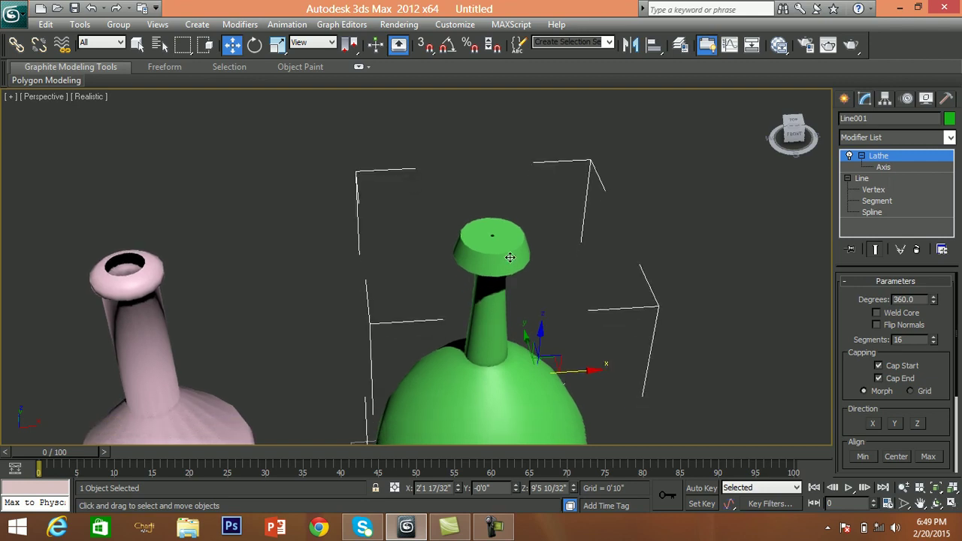
Step: Convert the green bottle to Editable Poly and select its top polygon
right_click(510, 255)
mouse_move(536, 383)
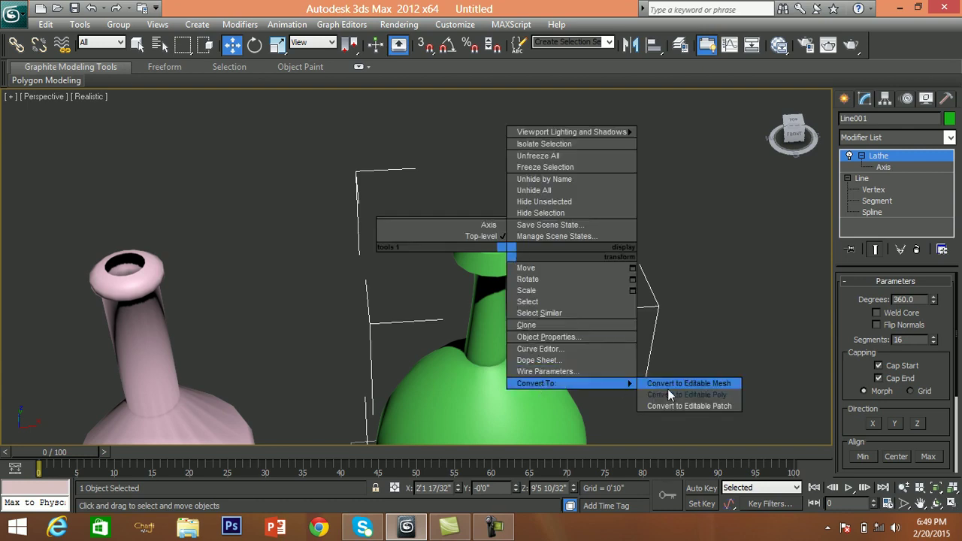
click(680, 395)
click(912, 298)
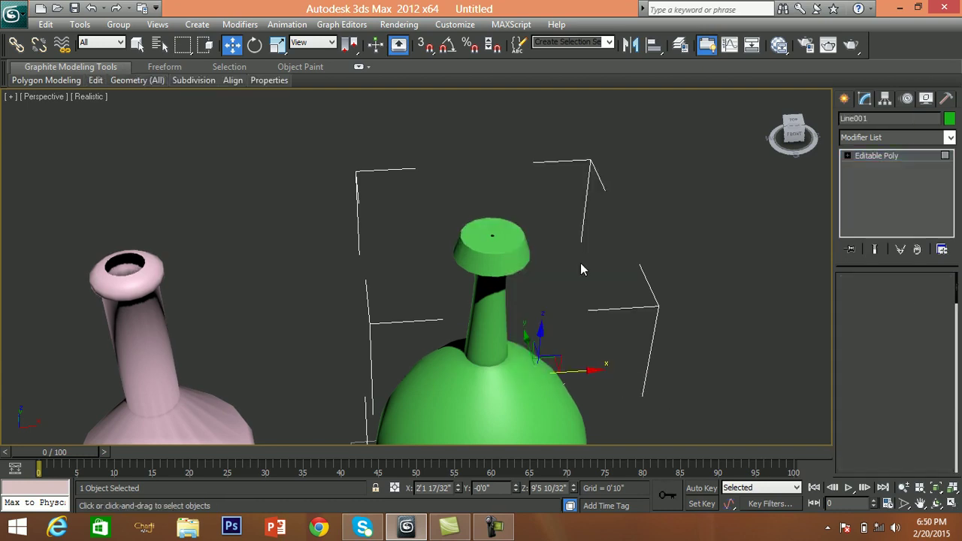
click(501, 234)
scroll(500, 293, up, 1)
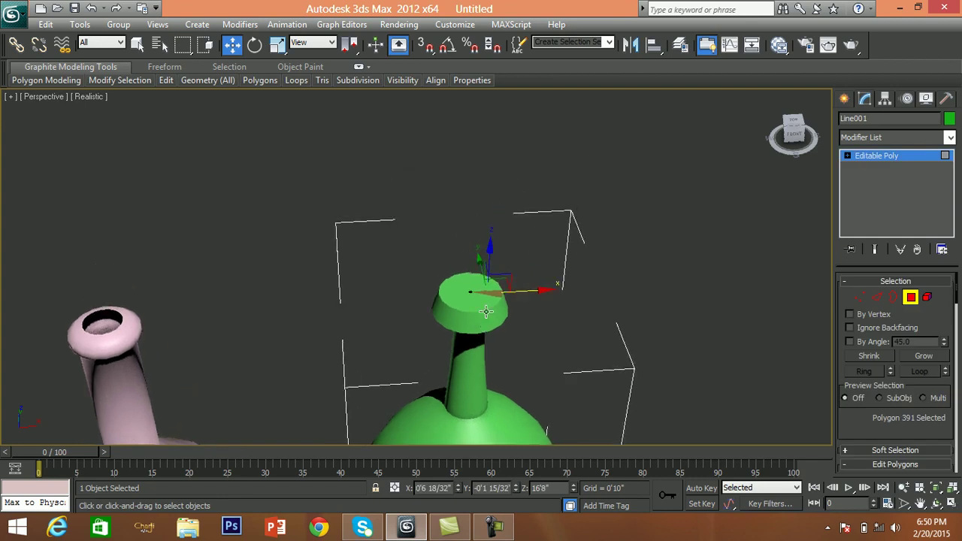
scroll(505, 314, up, 4)
middle_drag(505, 314, 389, 251)
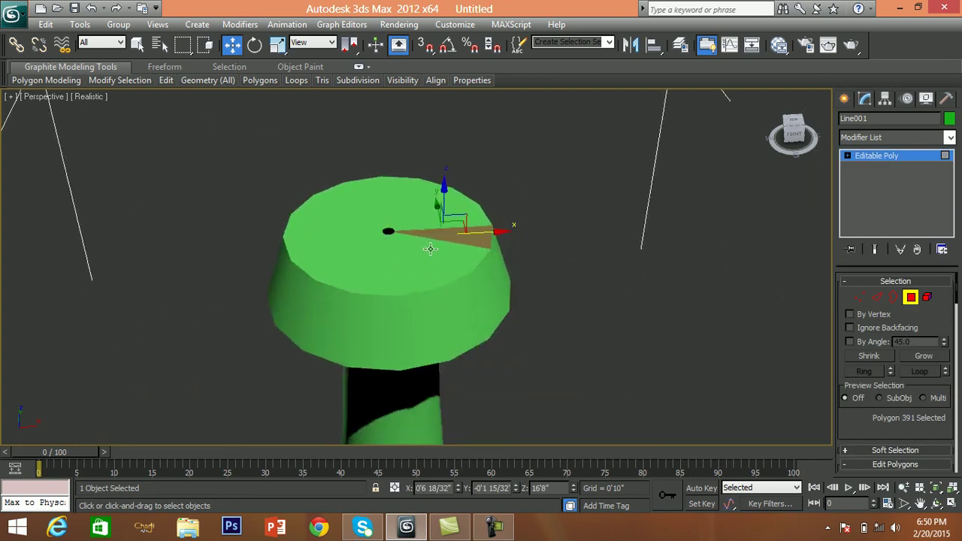
Step: Show the scene in wireframe, leave Polygon mode, deselect everything and zoom out
key(F3)
alt+middle_drag(429, 256, 439, 263)
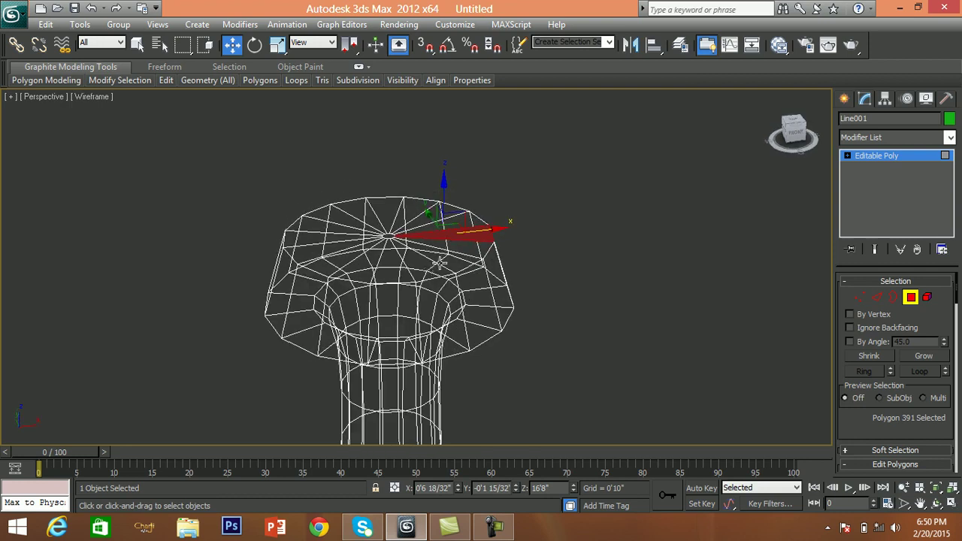
click(907, 299)
click(576, 322)
middle_drag(574, 322, 600, 299)
scroll(599, 300, down, 1)
scroll(561, 348, down, 1)
scroll(567, 313, down, 1)
Step: Zoom out and pan until both wireframe bottles fit the Perspective viewport
scroll(586, 301, down, 2)
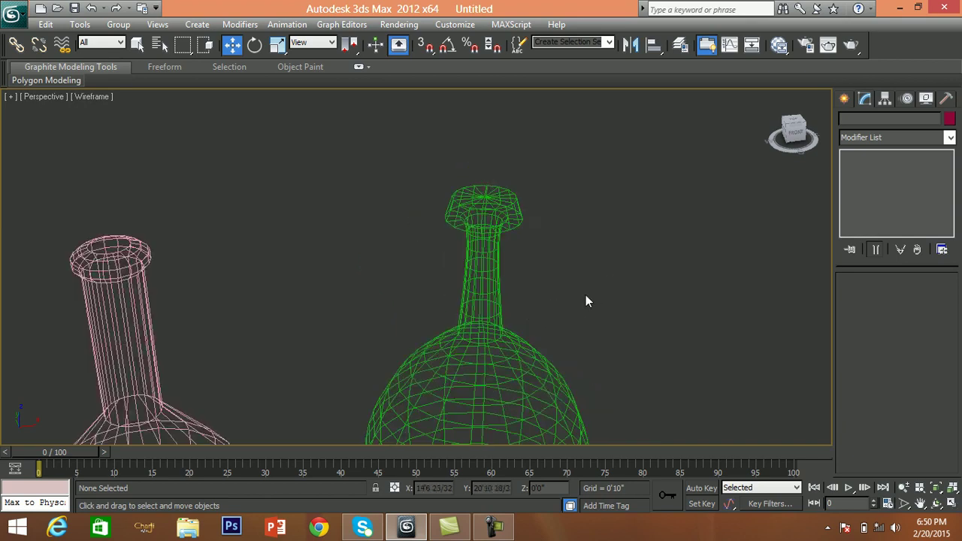
scroll(586, 301, down, 2)
scroll(523, 326, down, 1)
scroll(533, 301, up, 1)
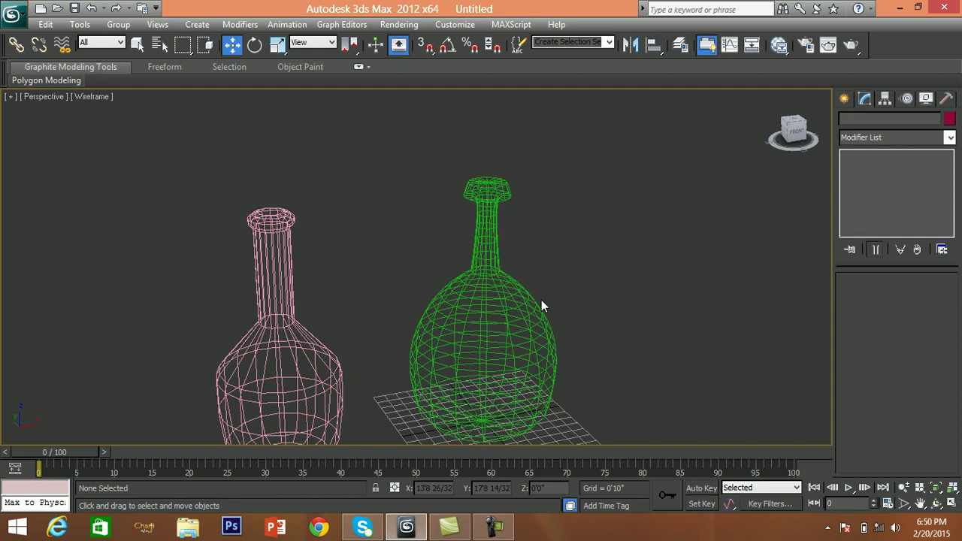
scroll(509, 359, down, 1)
scroll(506, 359, down, 2)
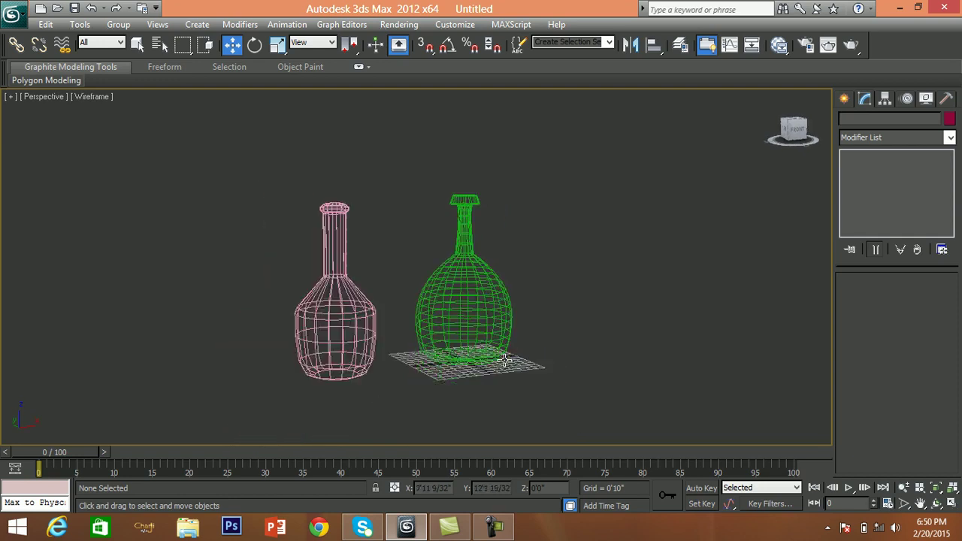
middle_drag(506, 359, 511, 347)
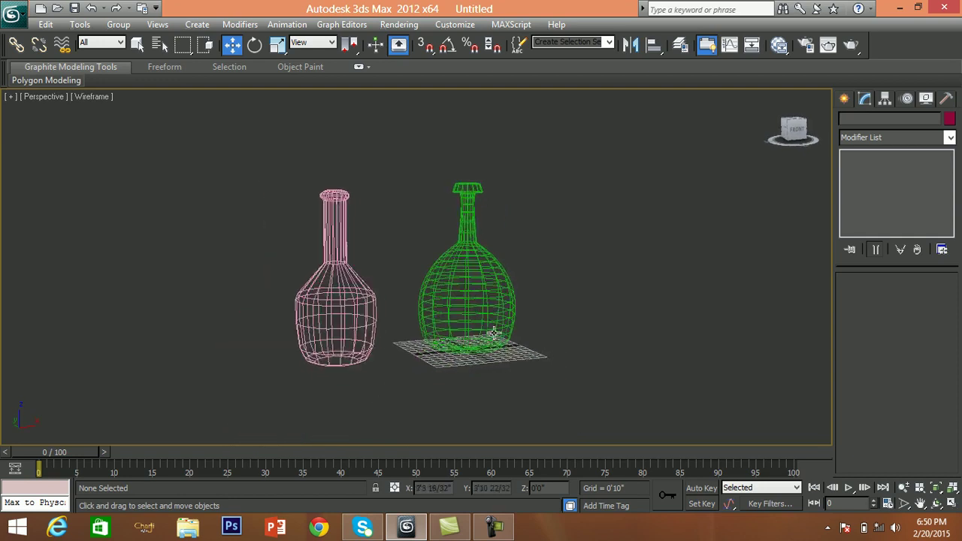